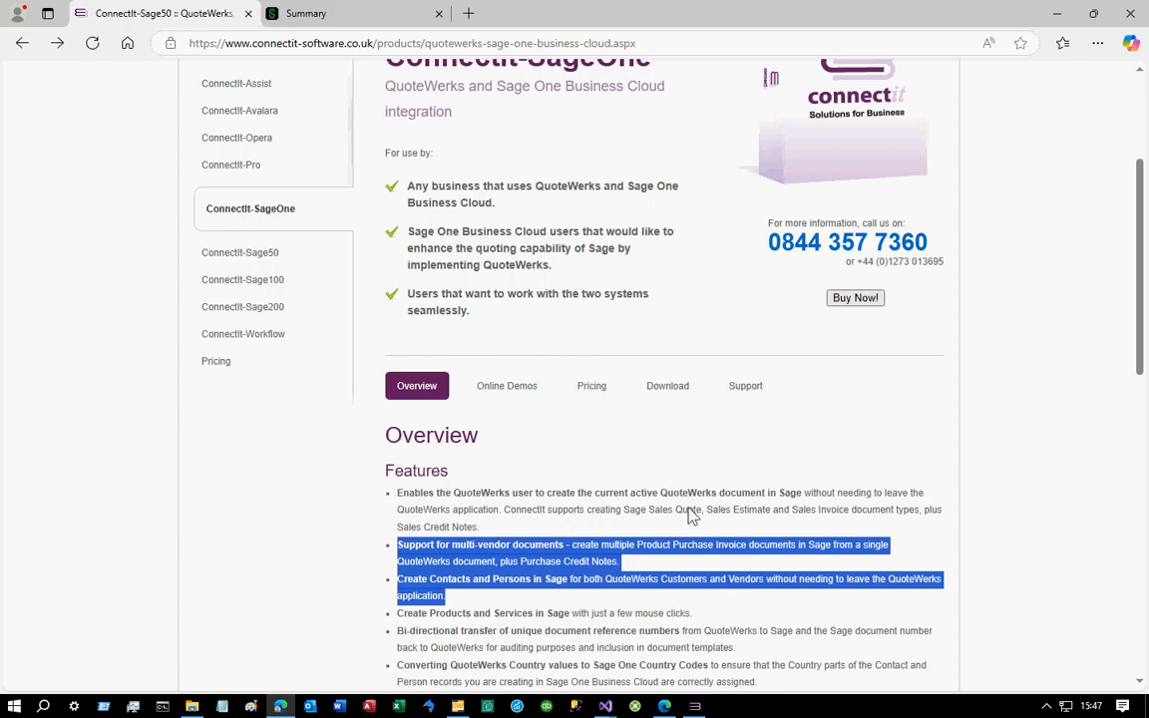
Switch to QuoteWerks and try to create a Sage One purchase invoice with only the subtotal row's part number cell active and no row selected
left_click(458, 707)
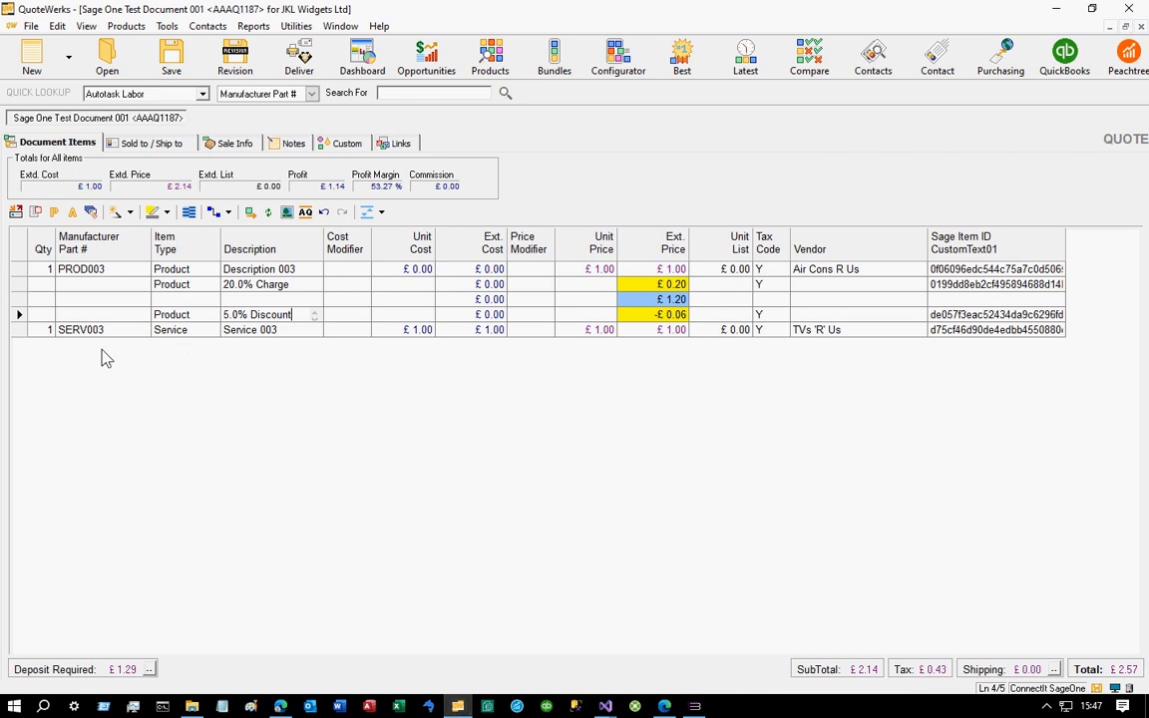
left_click(123, 301)
left_click(166, 27)
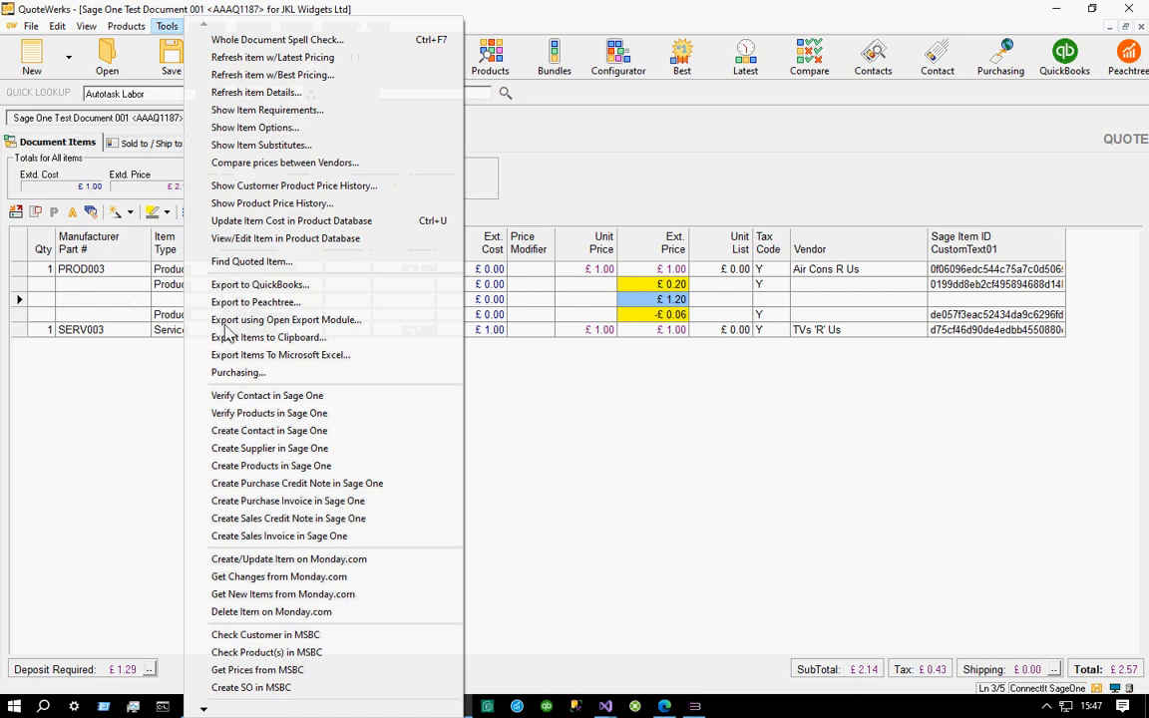
left_click(257, 501)
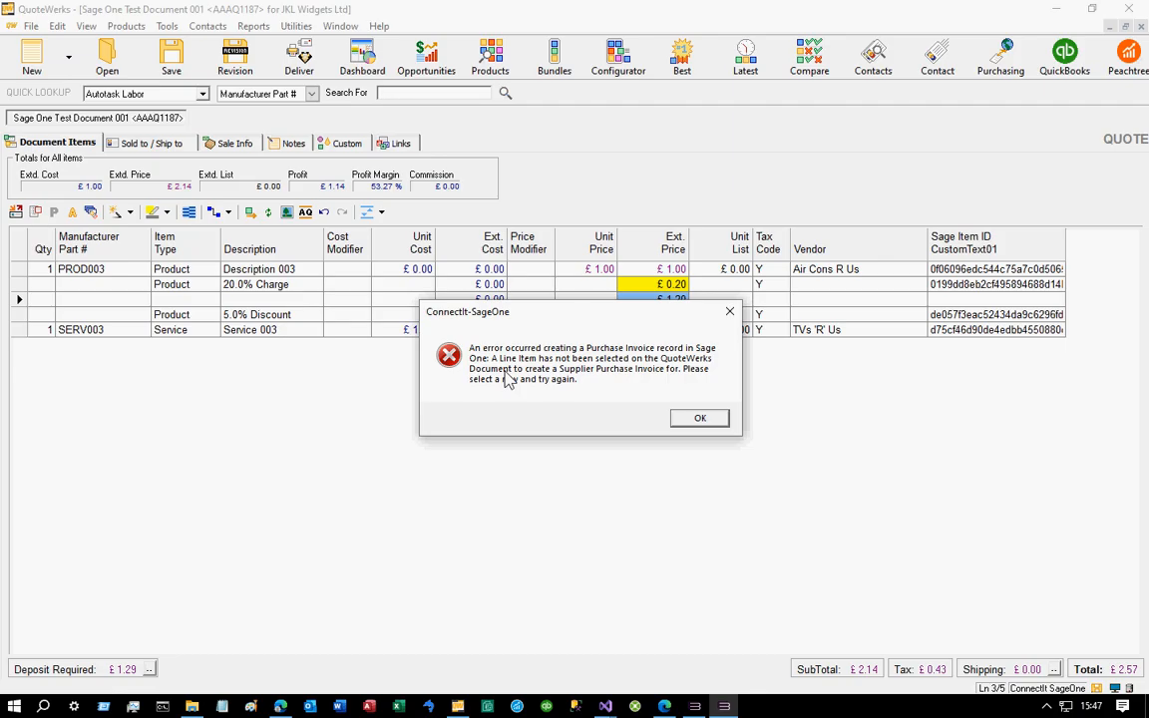
left_click(699, 420)
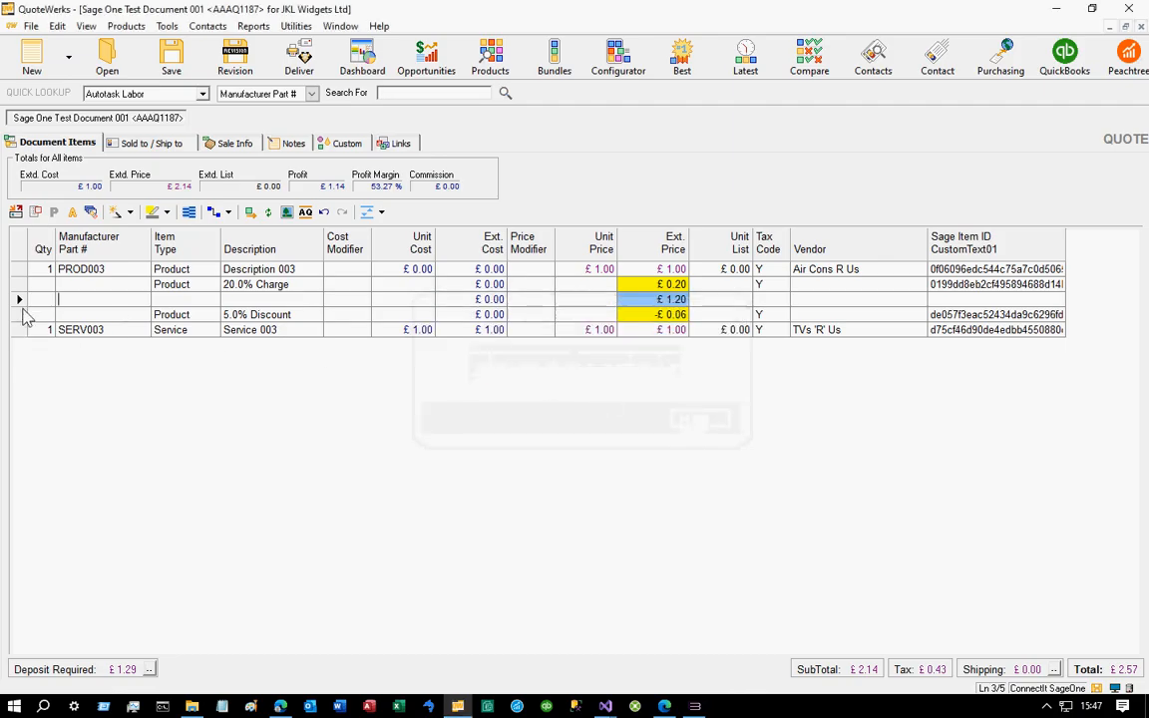
Try to create a Sage One purchase invoice with the subtotal, 5.0% Discount and SERV003 rows all selected
left_click(20, 300)
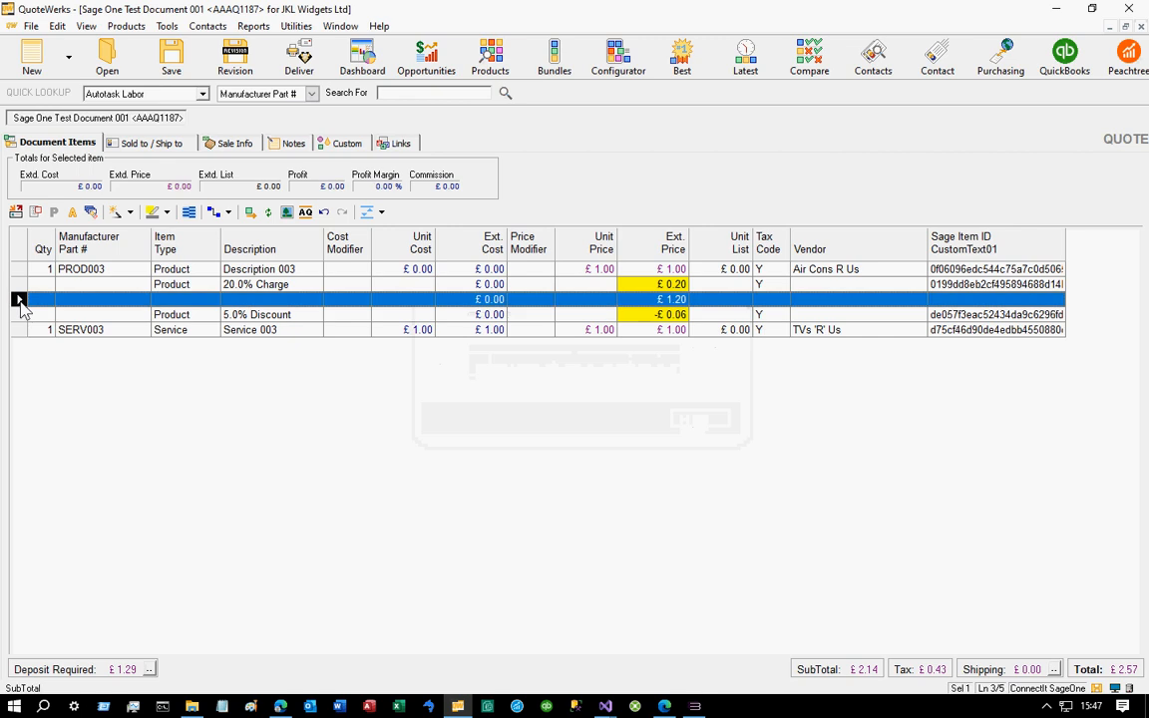
left_click(24, 332, "shift")
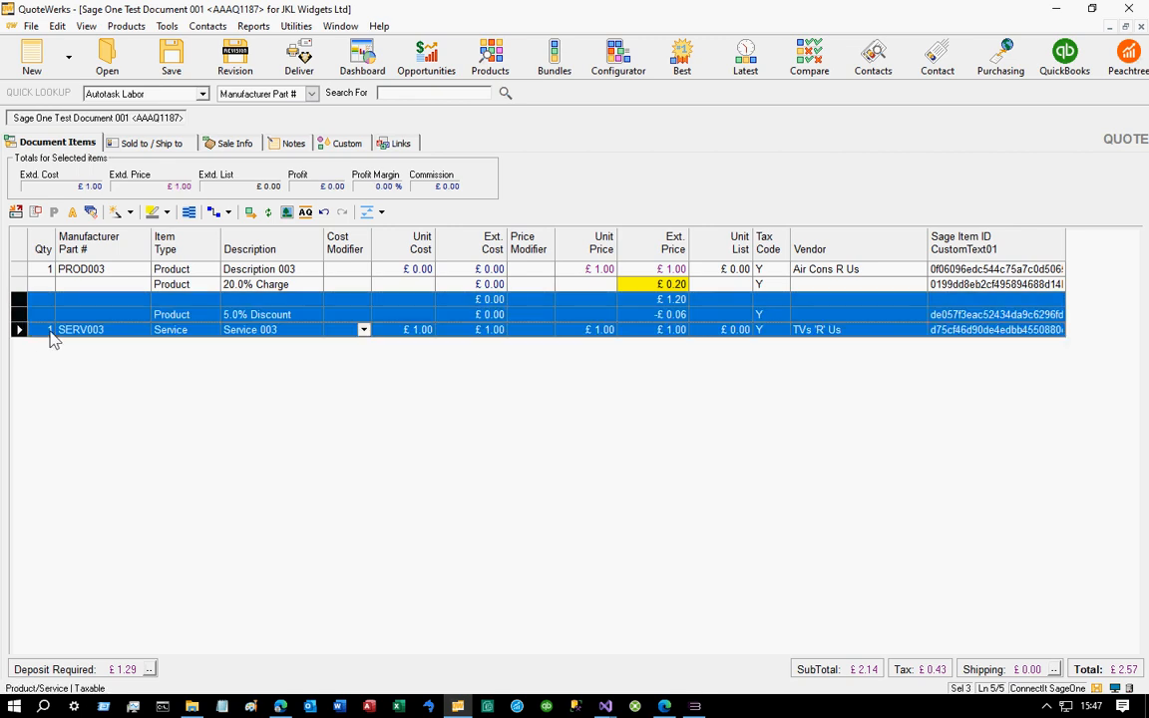
left_click(167, 26)
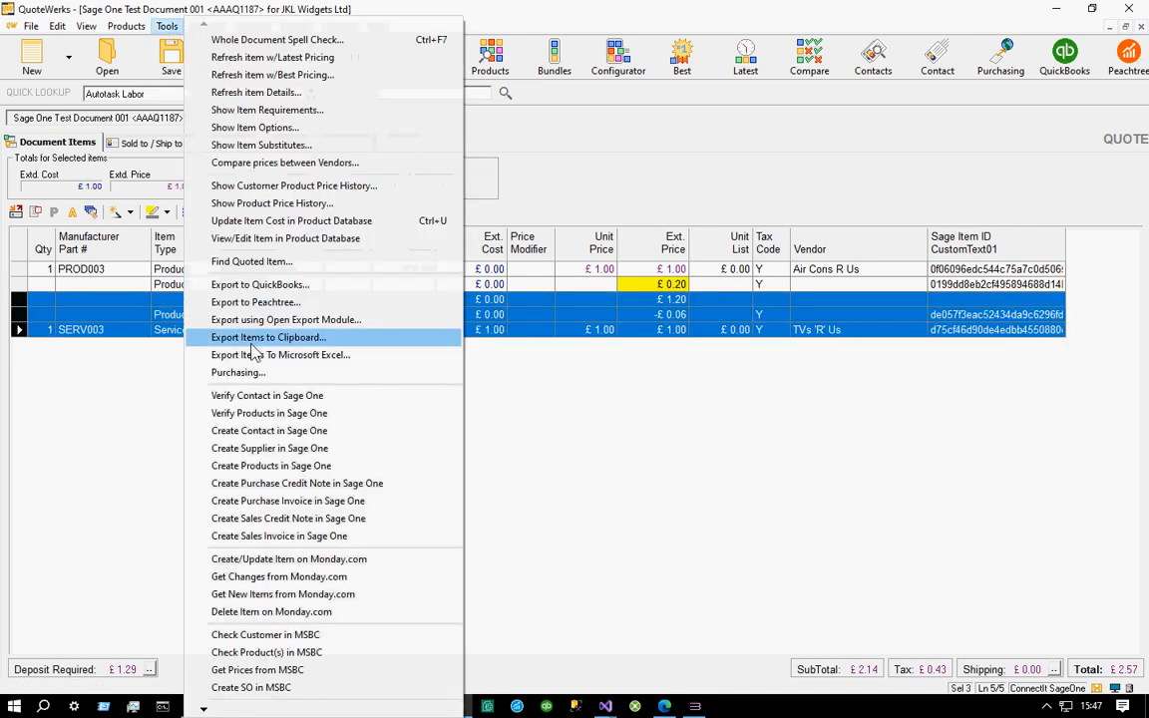
left_click(258, 502)
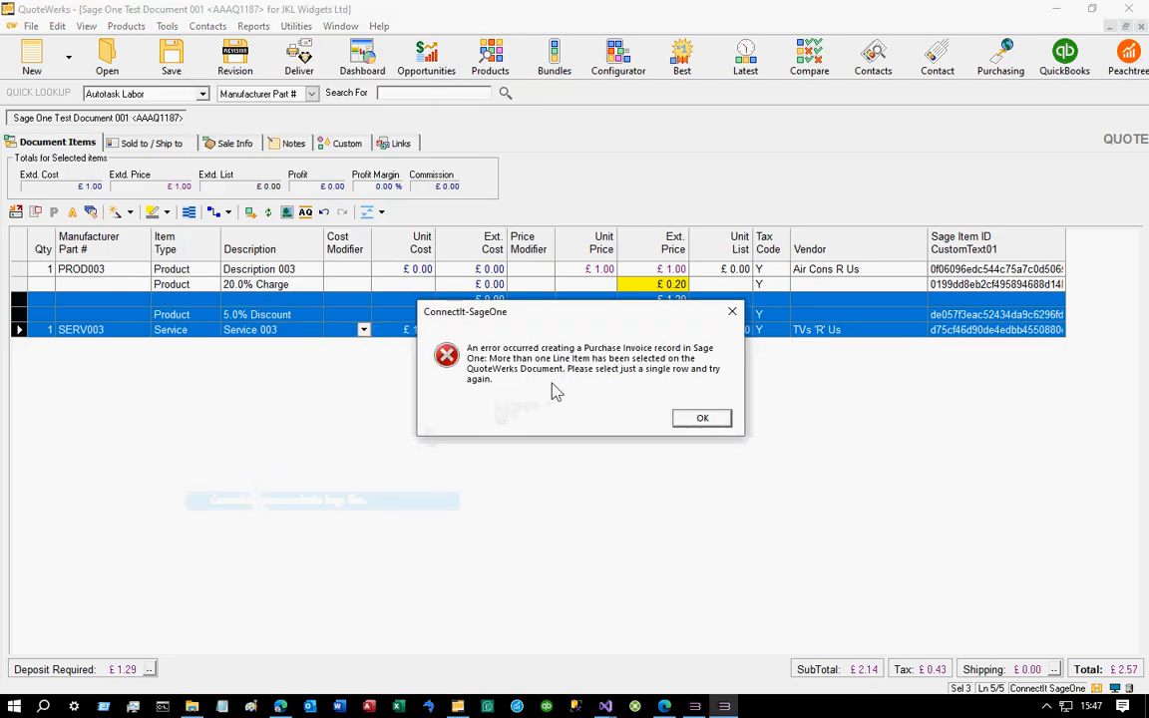
left_click(701, 418)
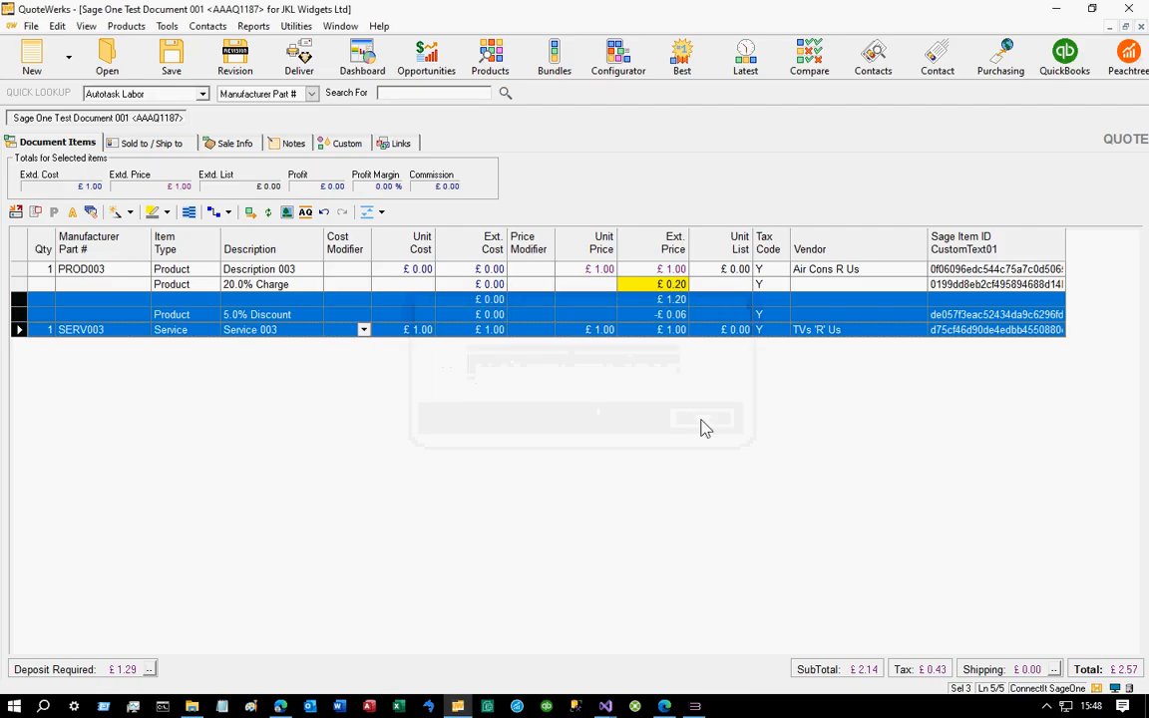
Select only the SERV003 row and try to create a purchase invoice in Sage One for its vendor TVs 'R' Us
left_click(20, 330)
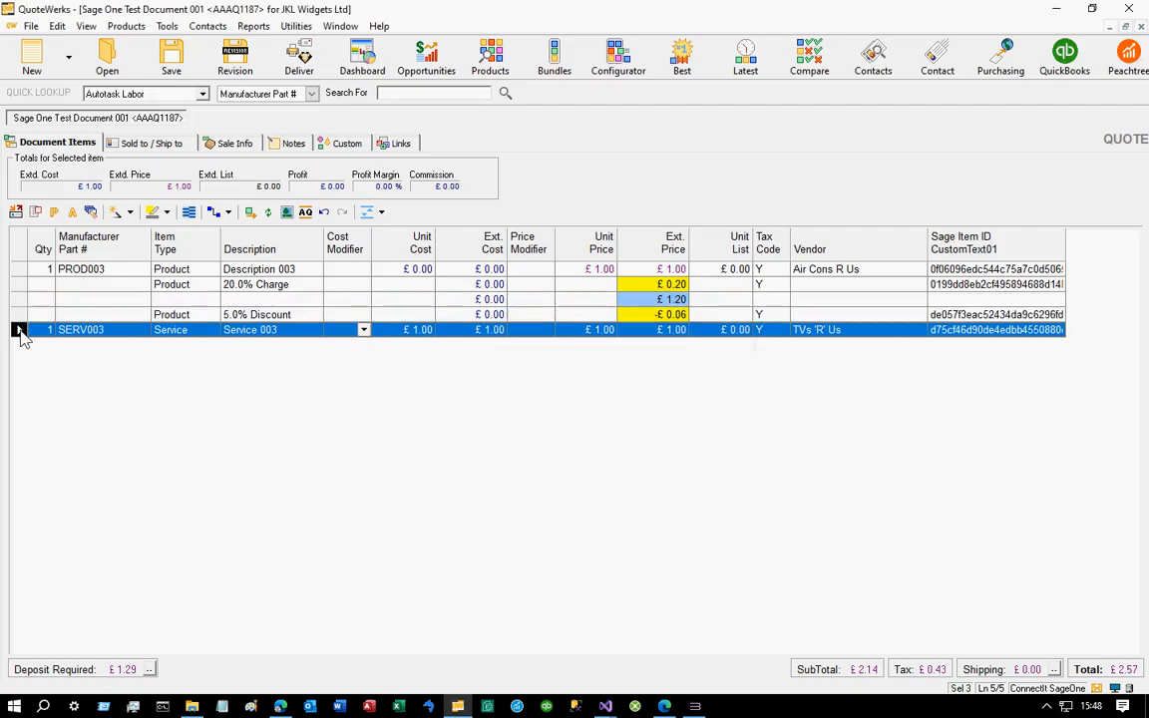
left_click(178, 29)
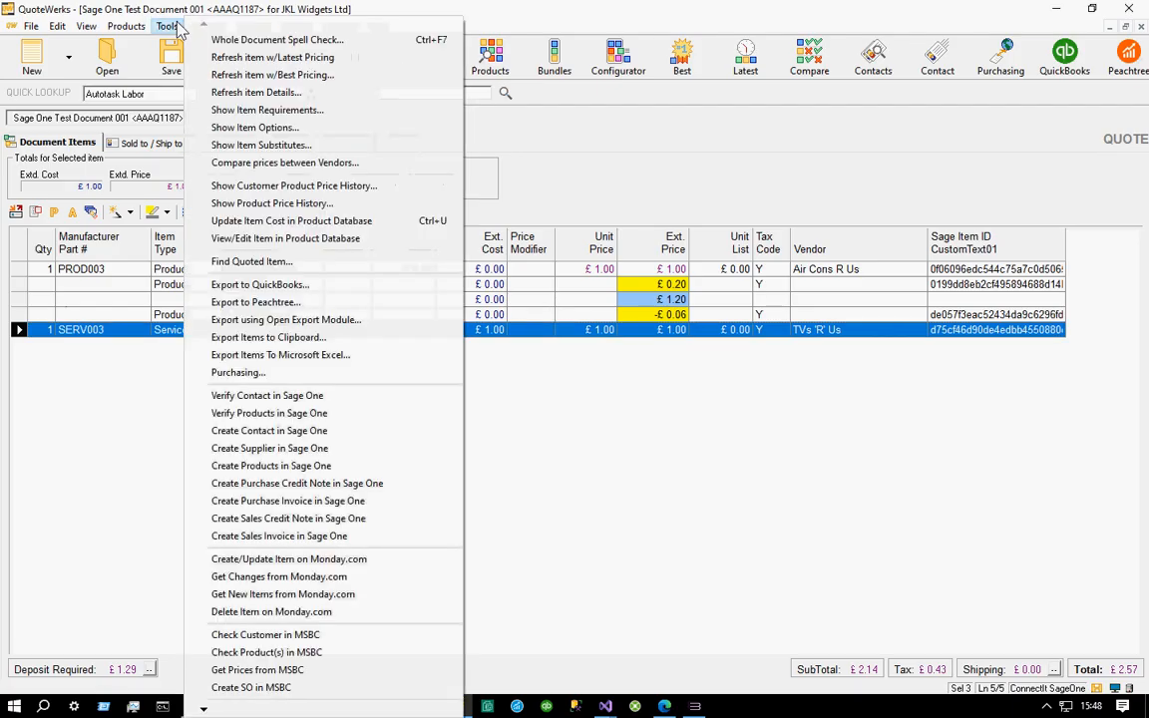
left_click(253, 504)
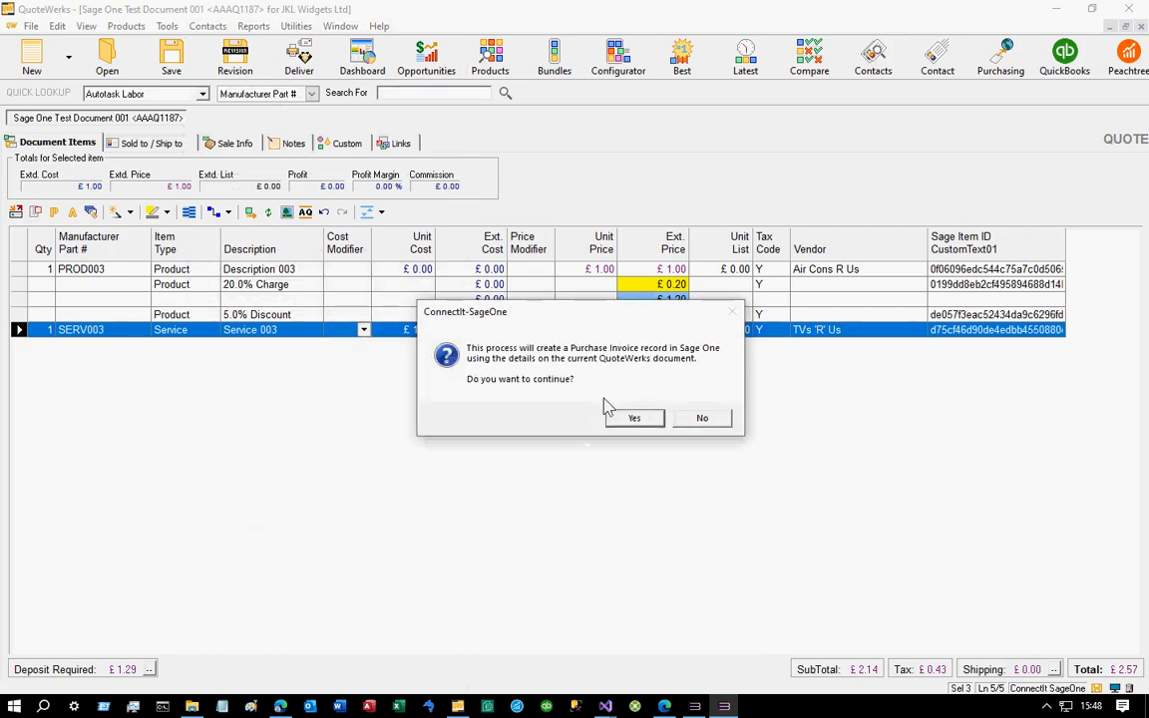
left_click(636, 419)
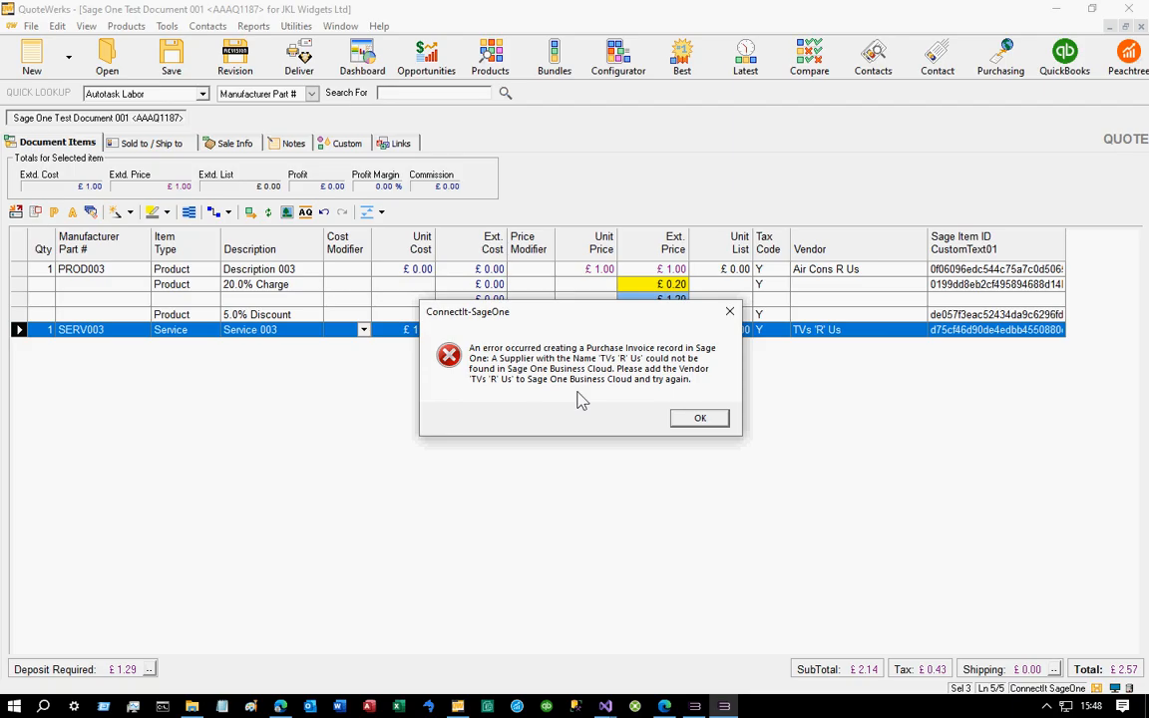
left_click(700, 420)
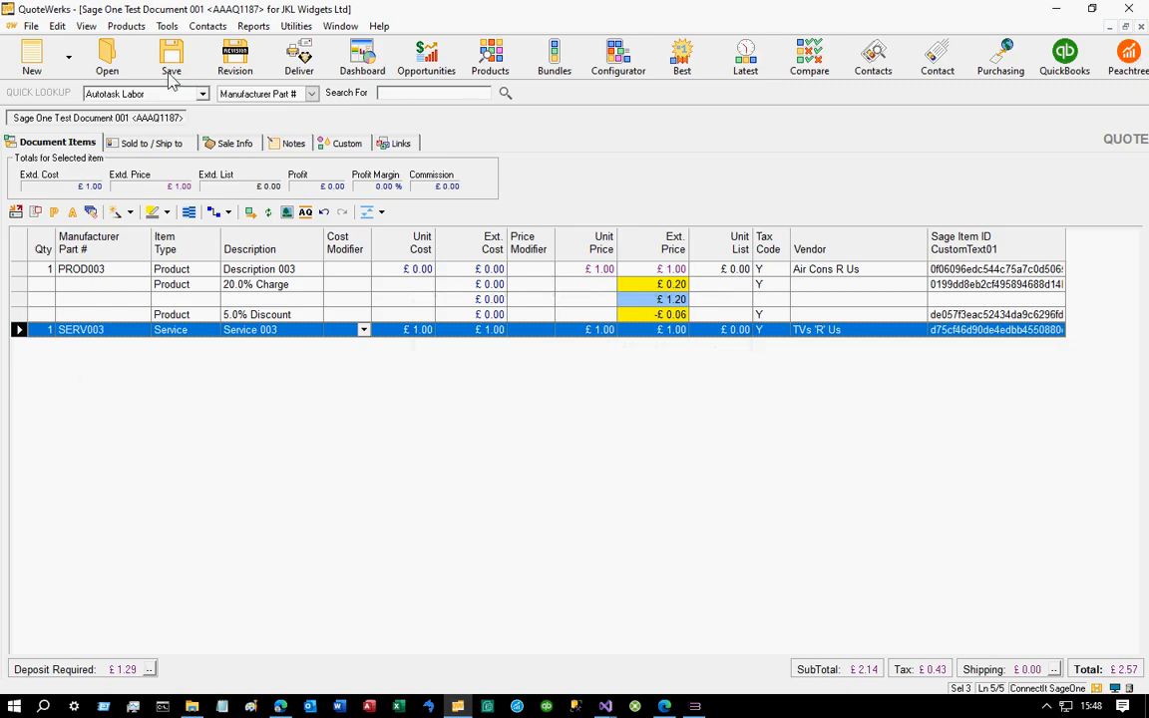
Select the PROD003 line item from vendor Air Cons R Us
left_click(168, 27)
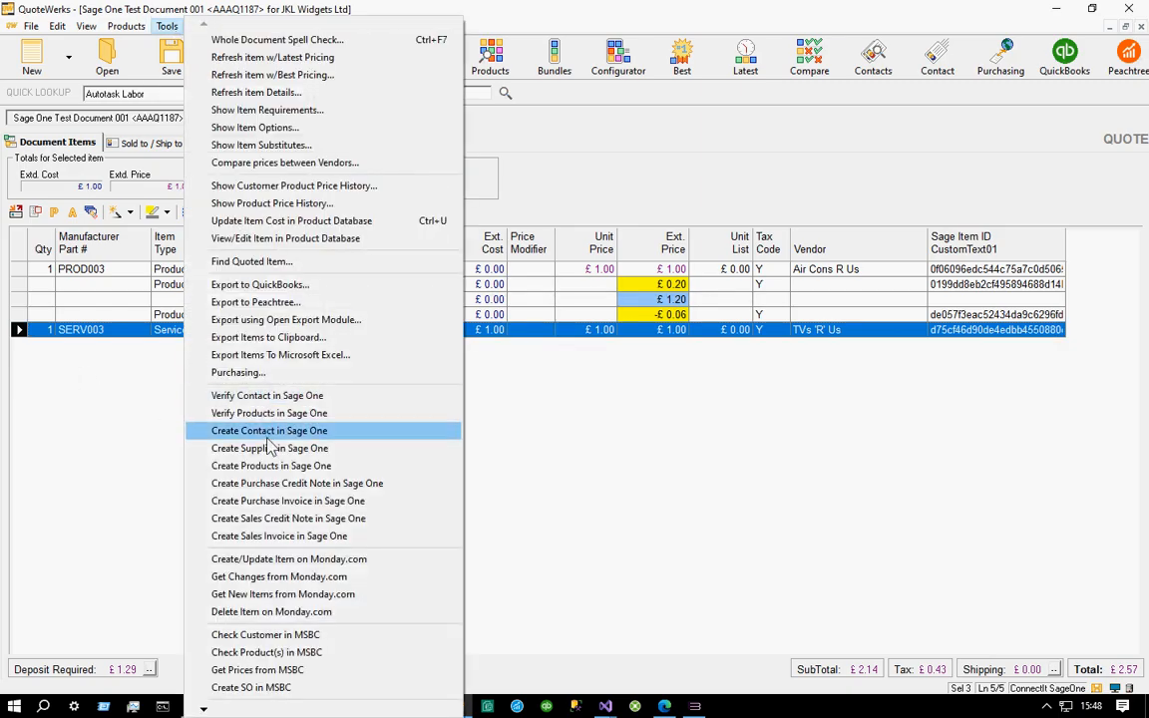
left_click(66, 439)
left_click(22, 267)
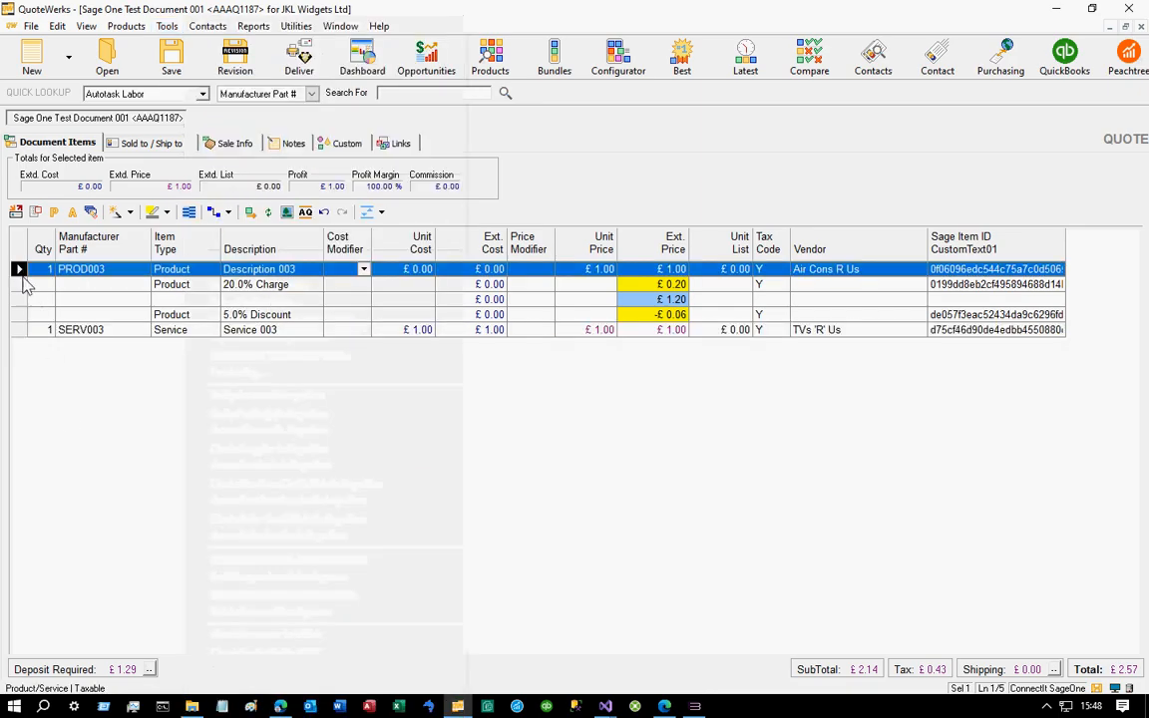
Switch to Sage Accounting in the browser and view the list of supplier records
left_click(281, 706)
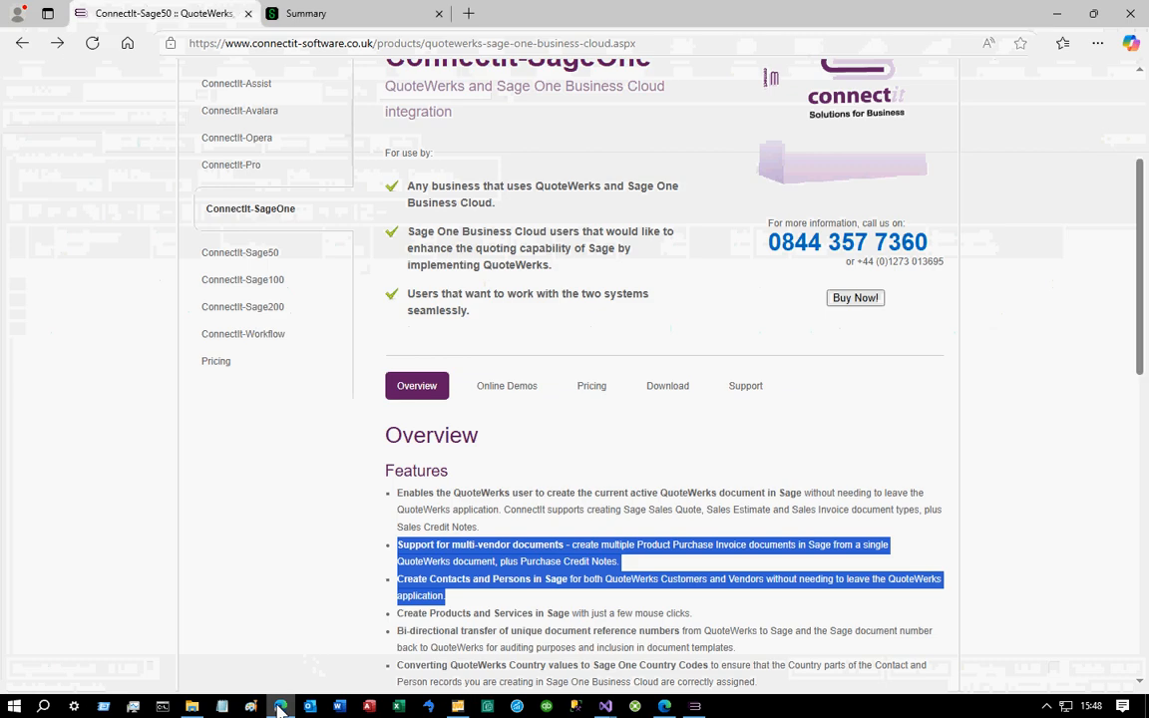
left_click(337, 22)
left_click(307, 142)
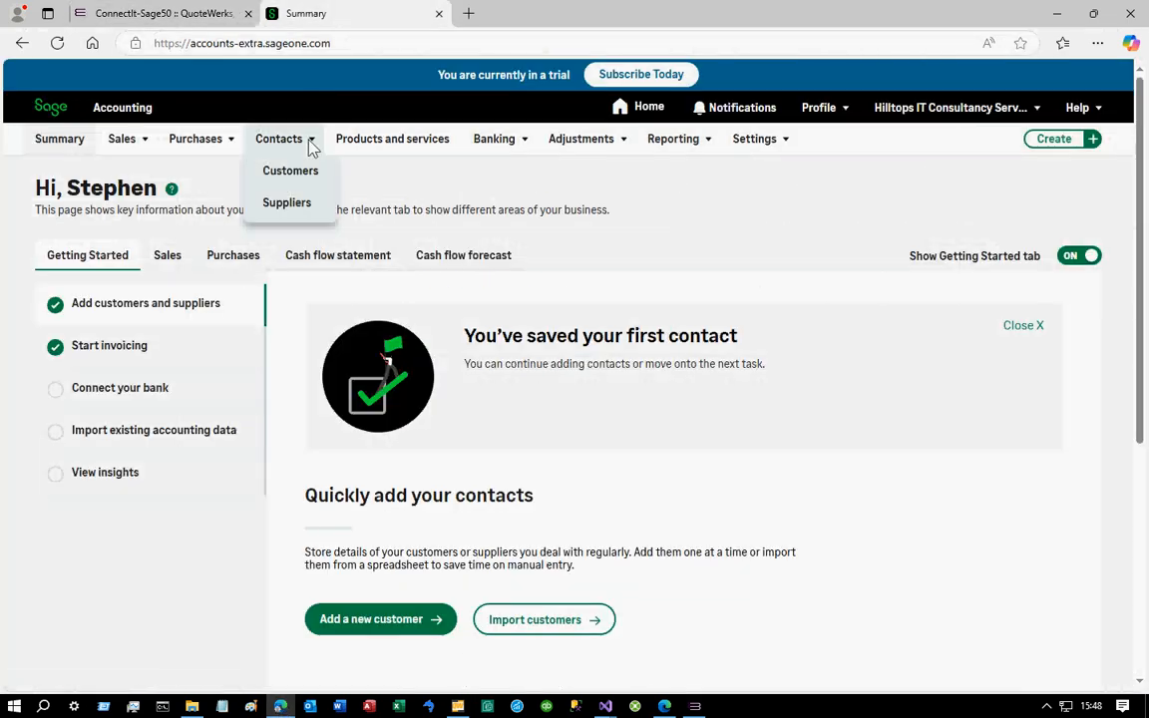
left_click(307, 205)
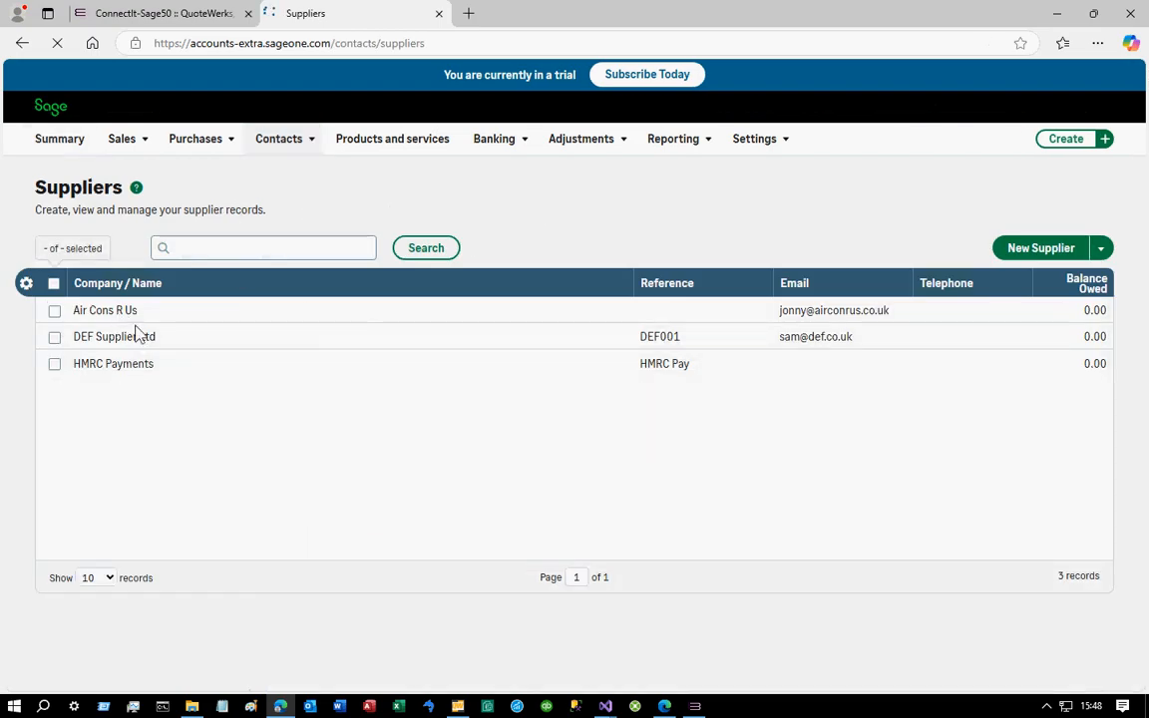
Return to QuoteWerks and try to create a Sage One supplier for Air Cons R Us from the selected PROD003 line
left_click(458, 706)
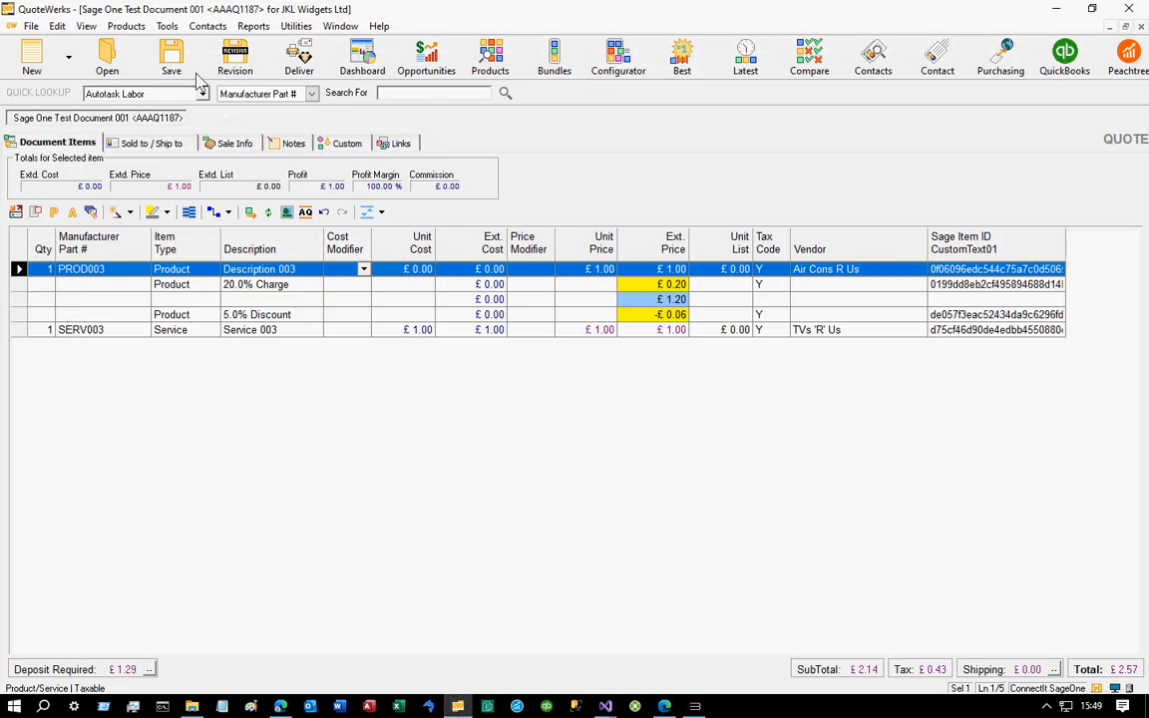
left_click(166, 26)
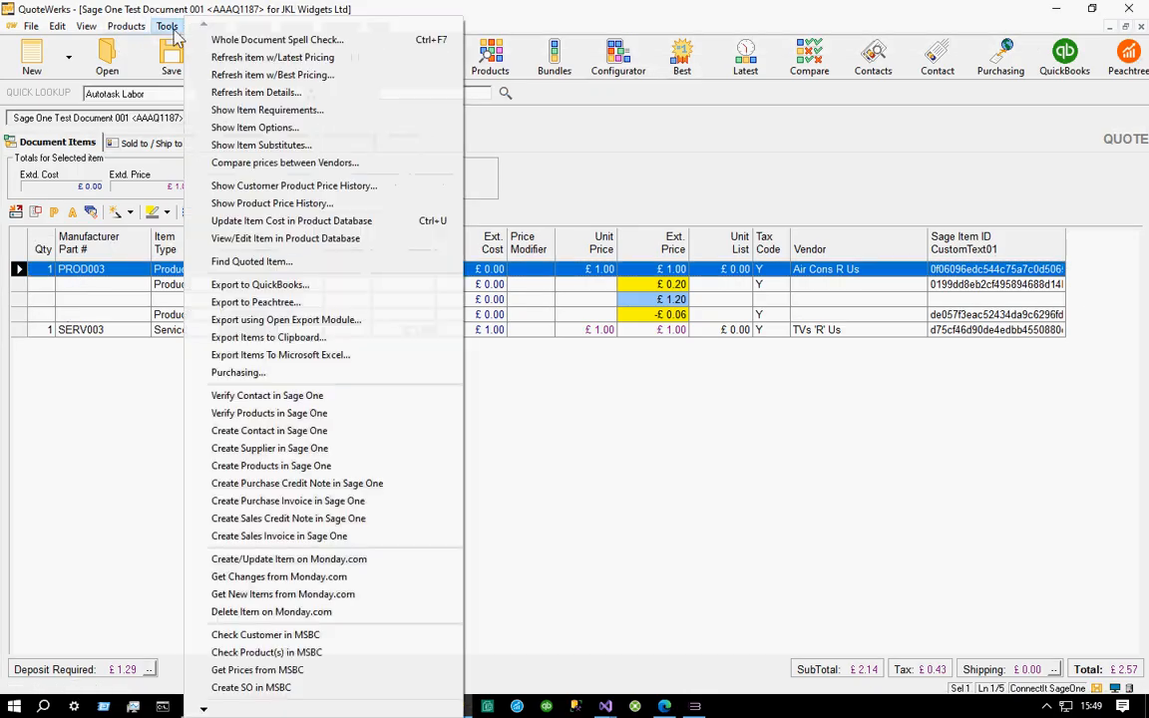
left_click(226, 448)
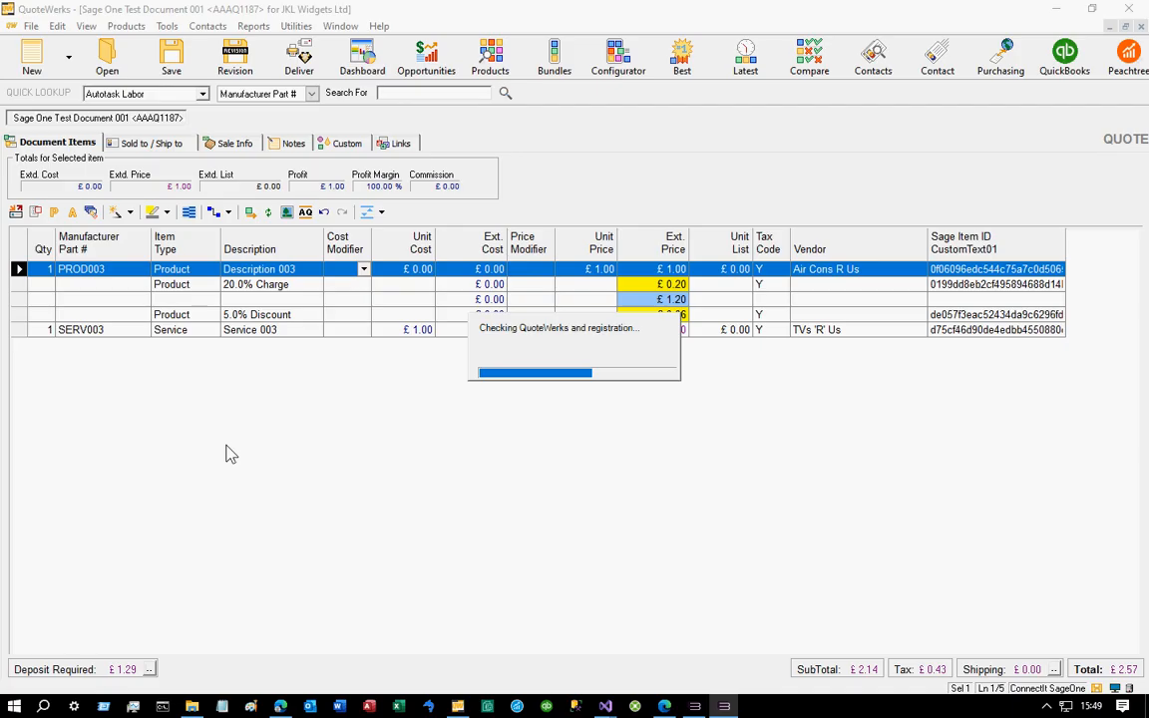
left_click(636, 424)
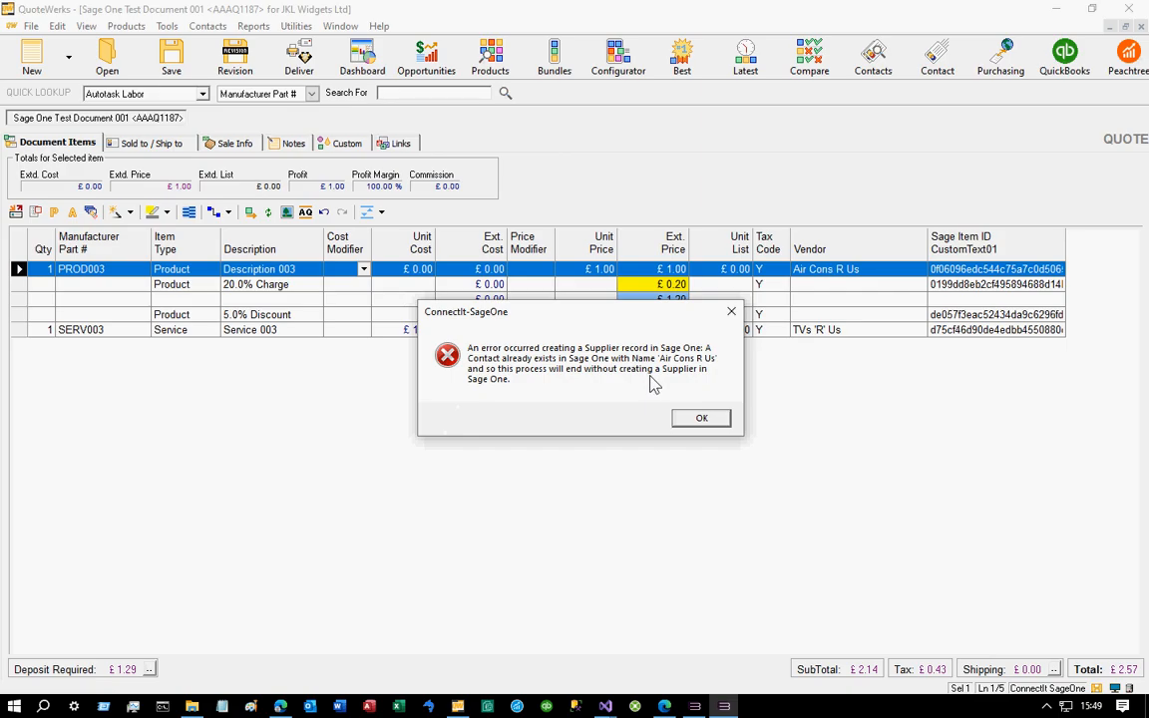
left_click(698, 420)
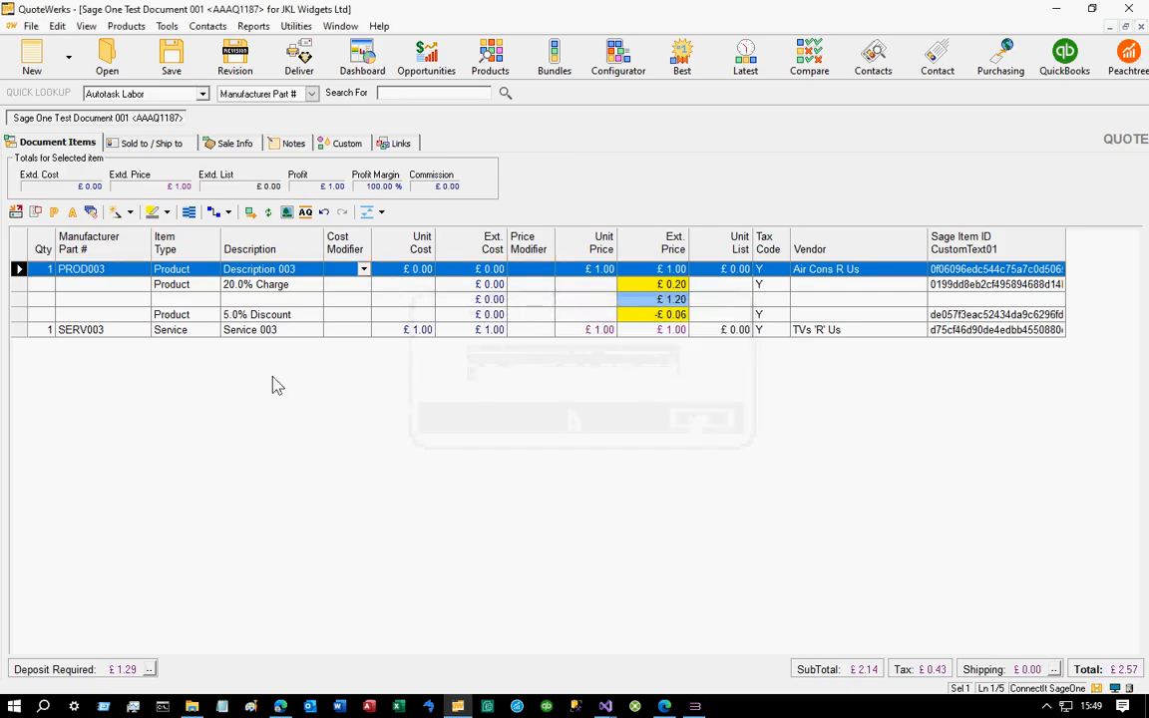
Create a supplier record in Sage One for the vendor TVs 'R' Us from the SERV003 line item
left_click(19, 330)
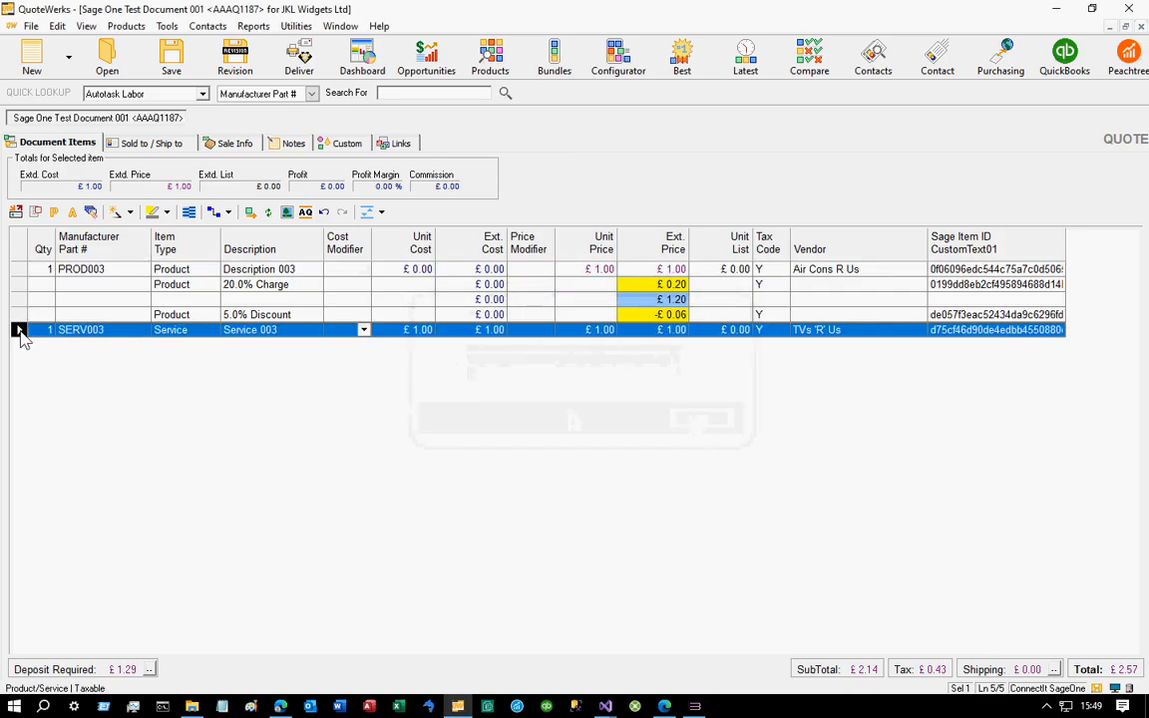
left_click(164, 27)
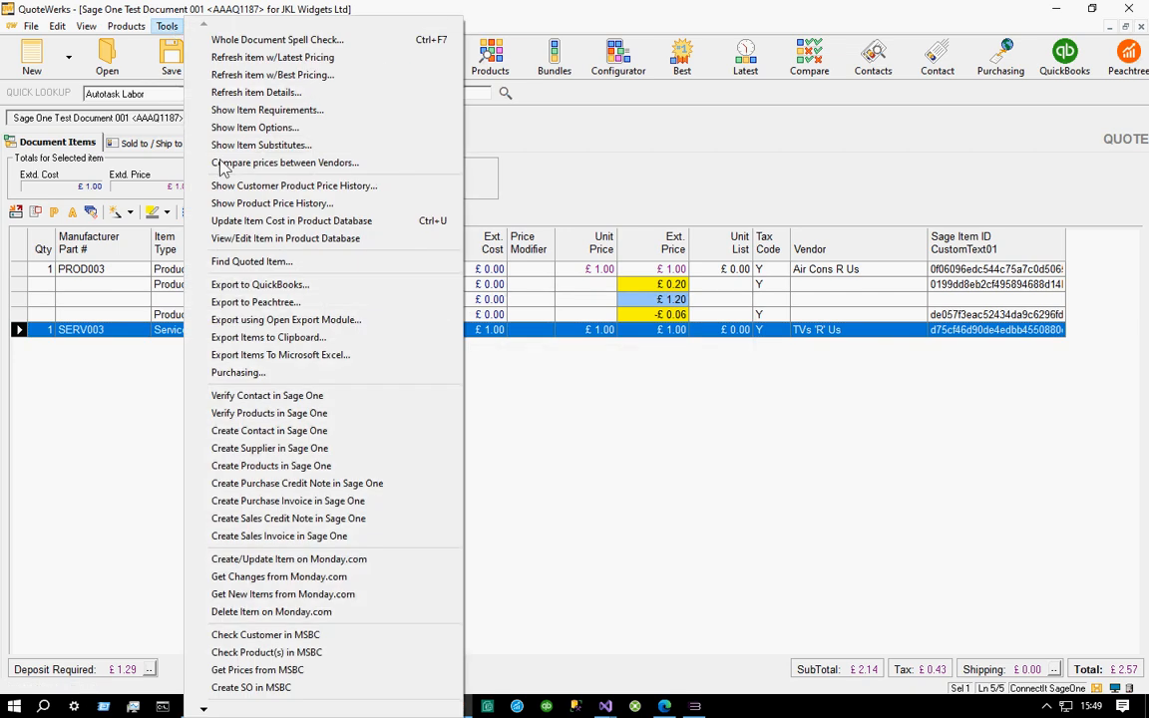
left_click(257, 449)
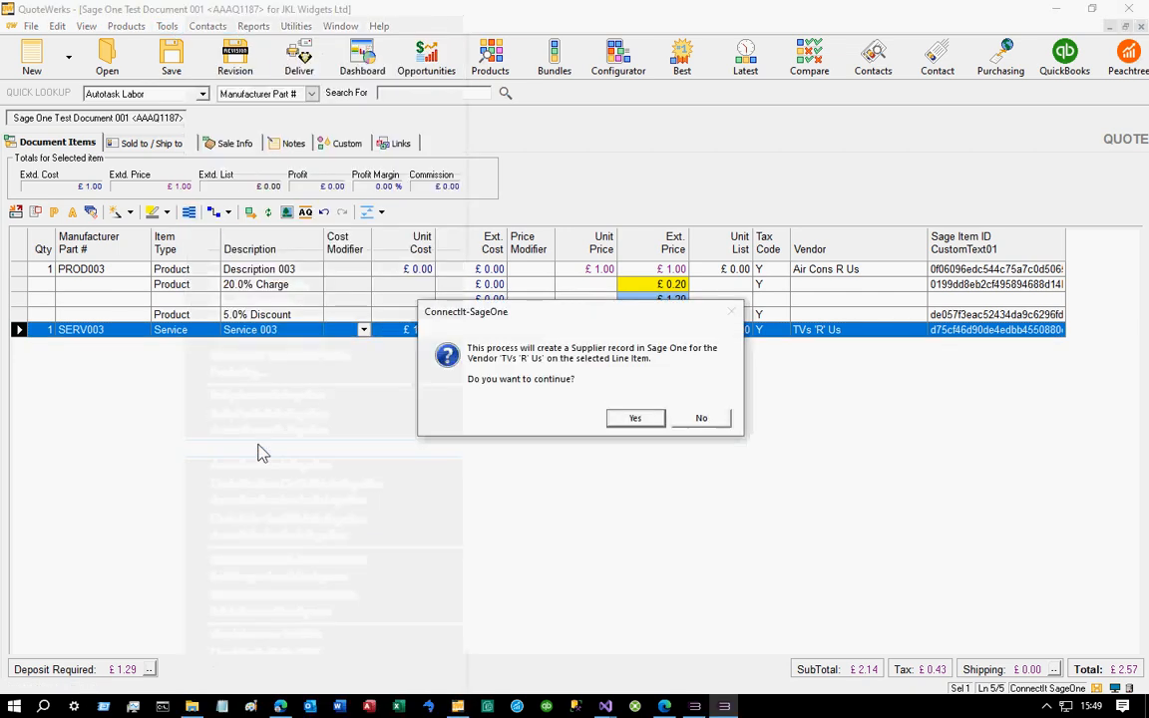
left_click(634, 423)
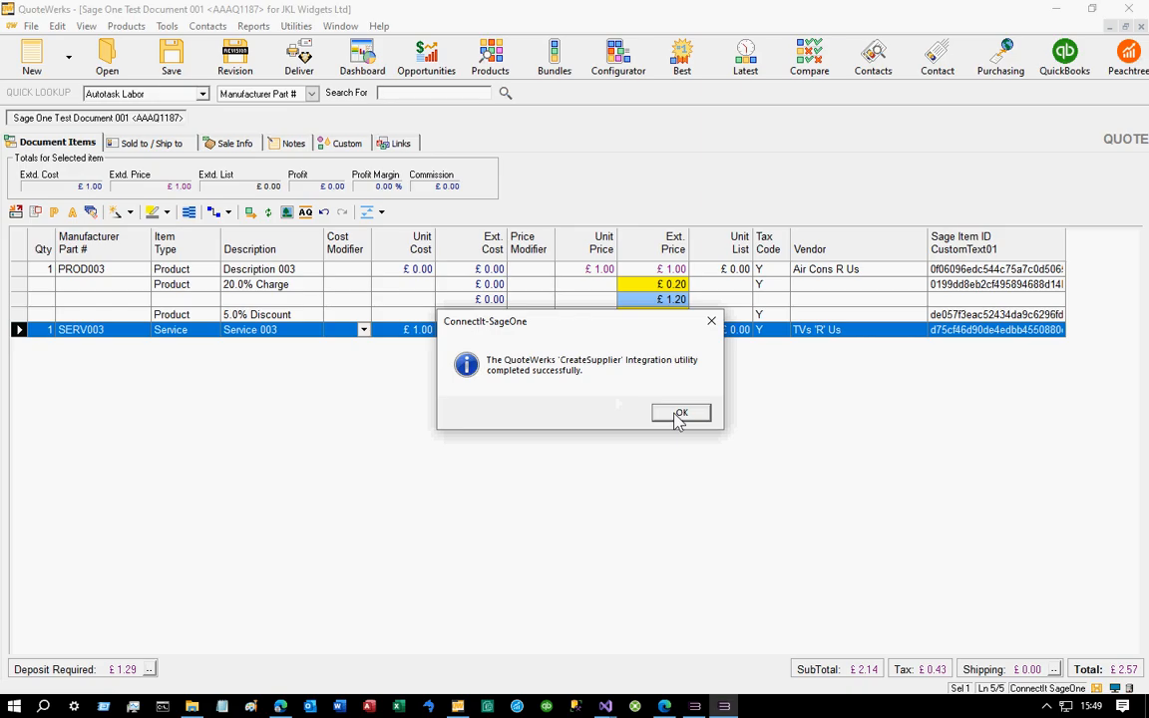
left_click(678, 414)
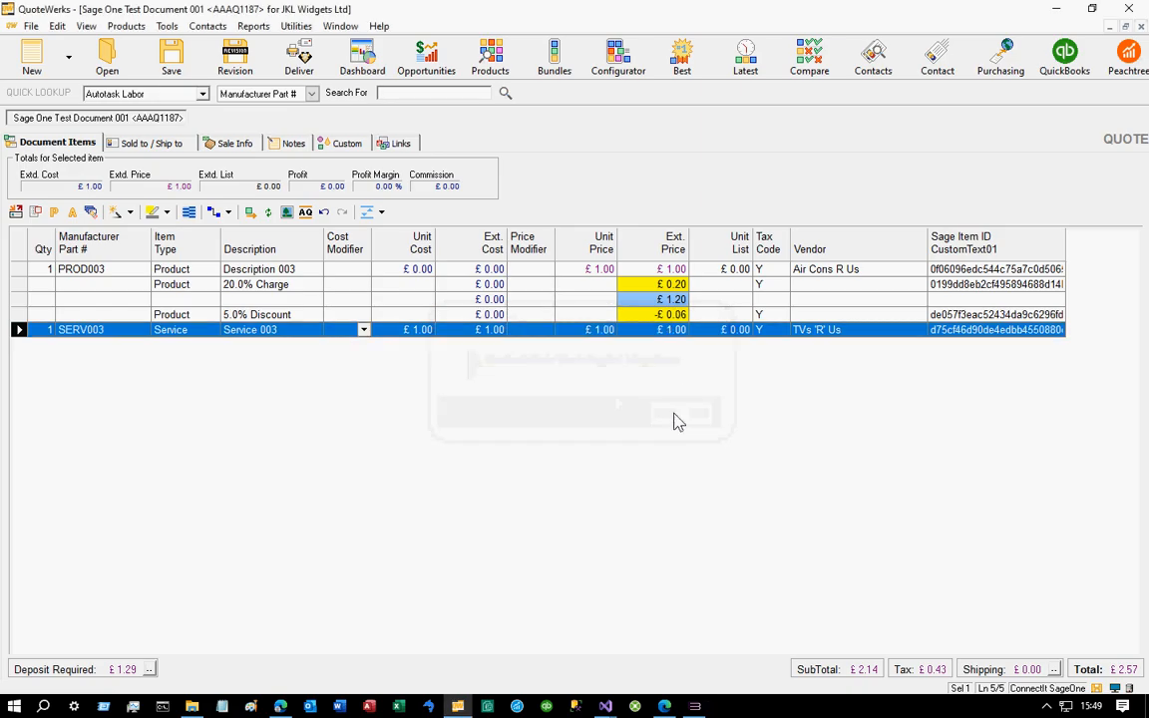
Open the TVs 'R' Us record in Vendor Maintenance and examine its address, country and primary contact details
left_click(298, 27)
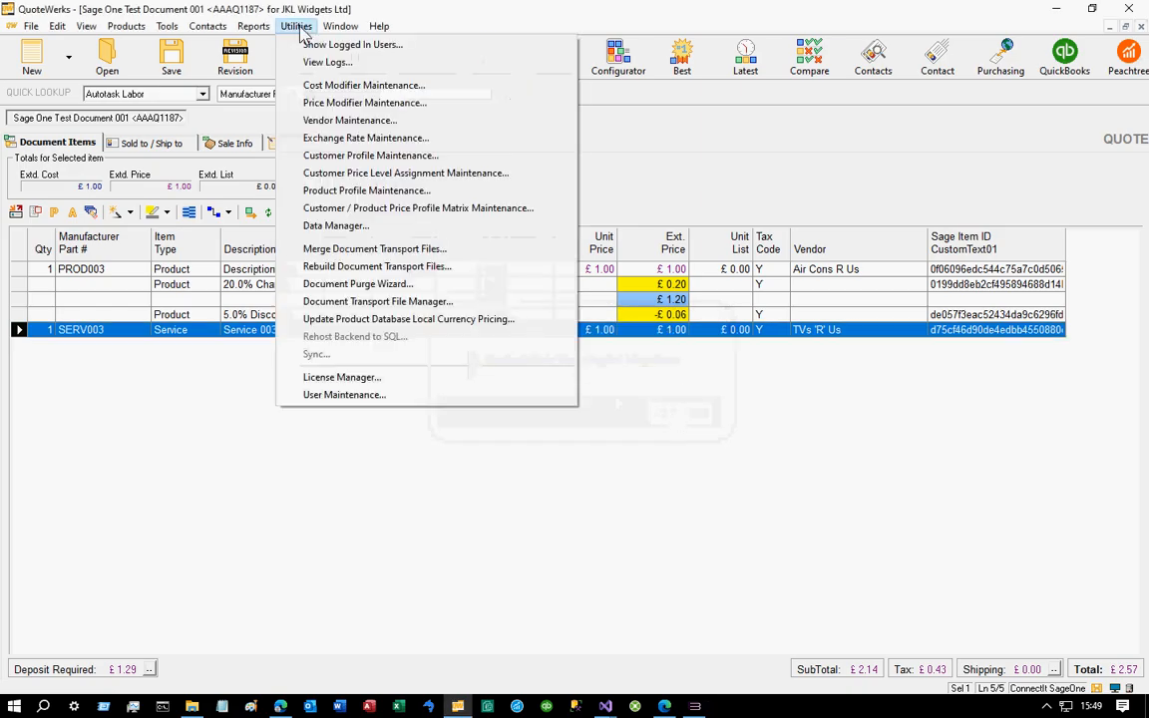
left_click(315, 121)
scroll(581, 459, "down", 6)
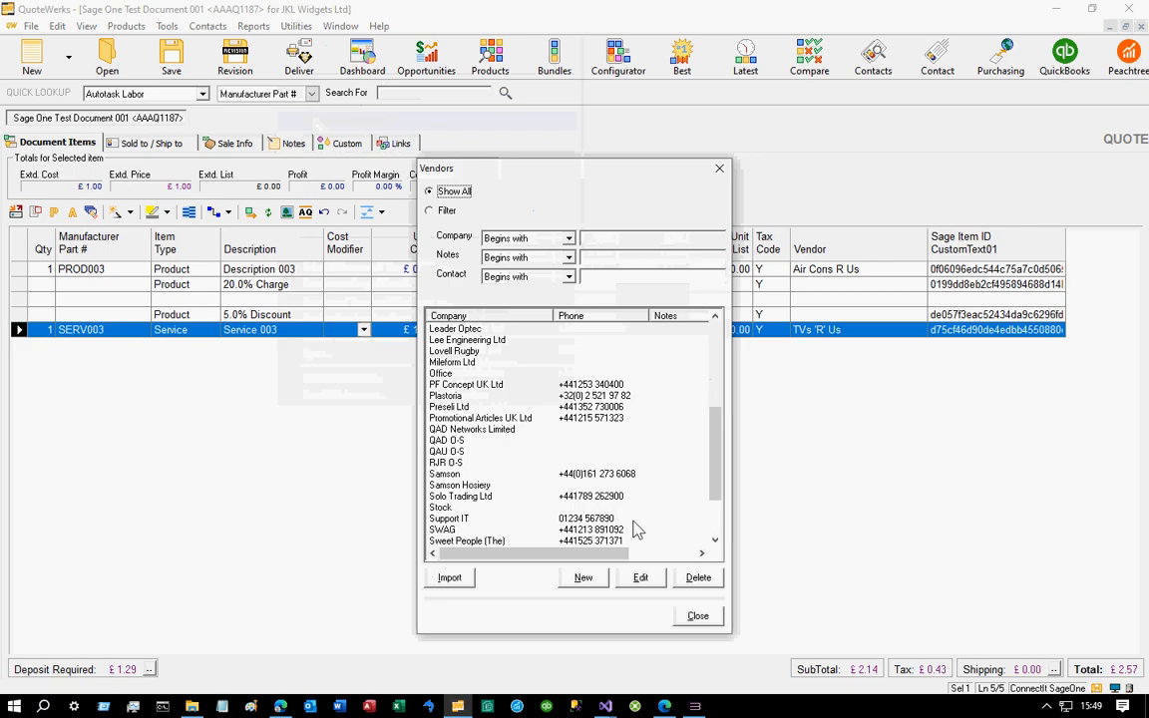
scroll(628, 518, "down", 3)
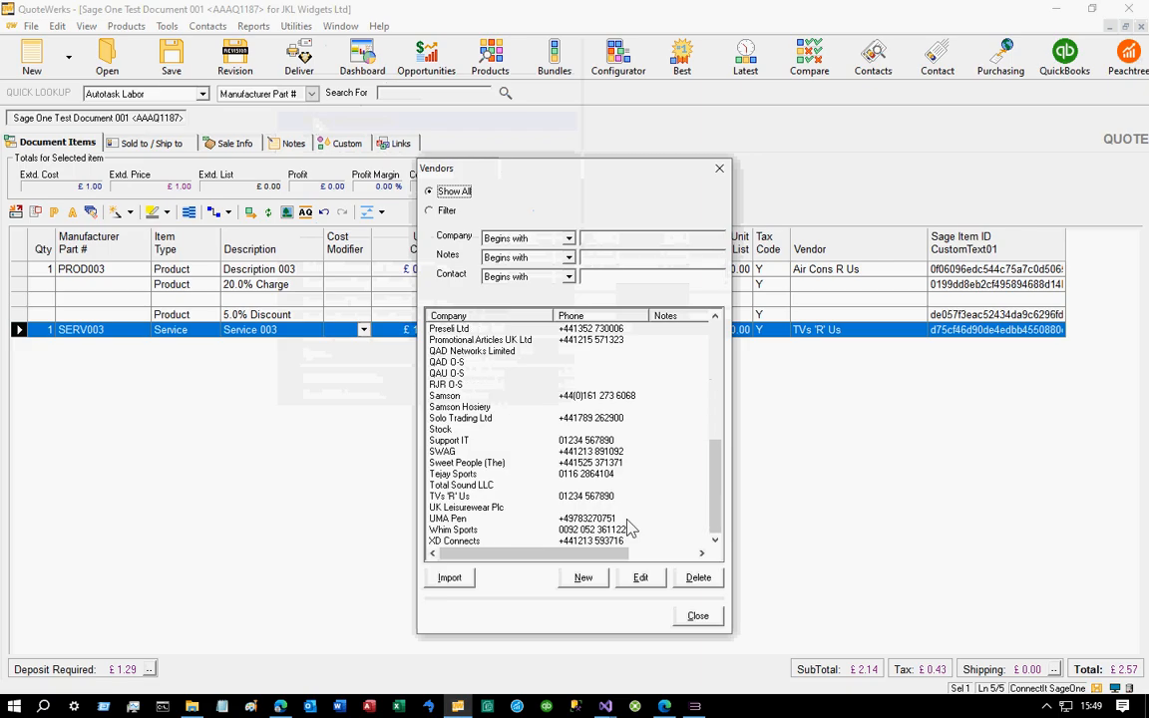
left_click(482, 496)
left_click(643, 578)
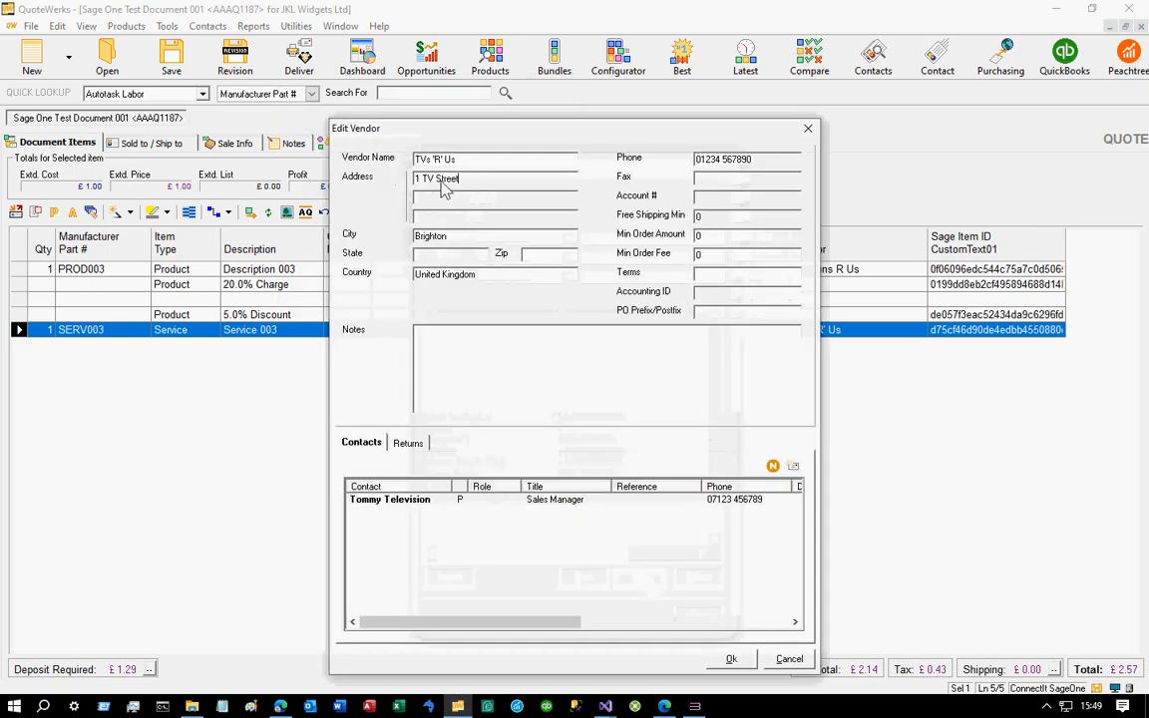
left_click(482, 278)
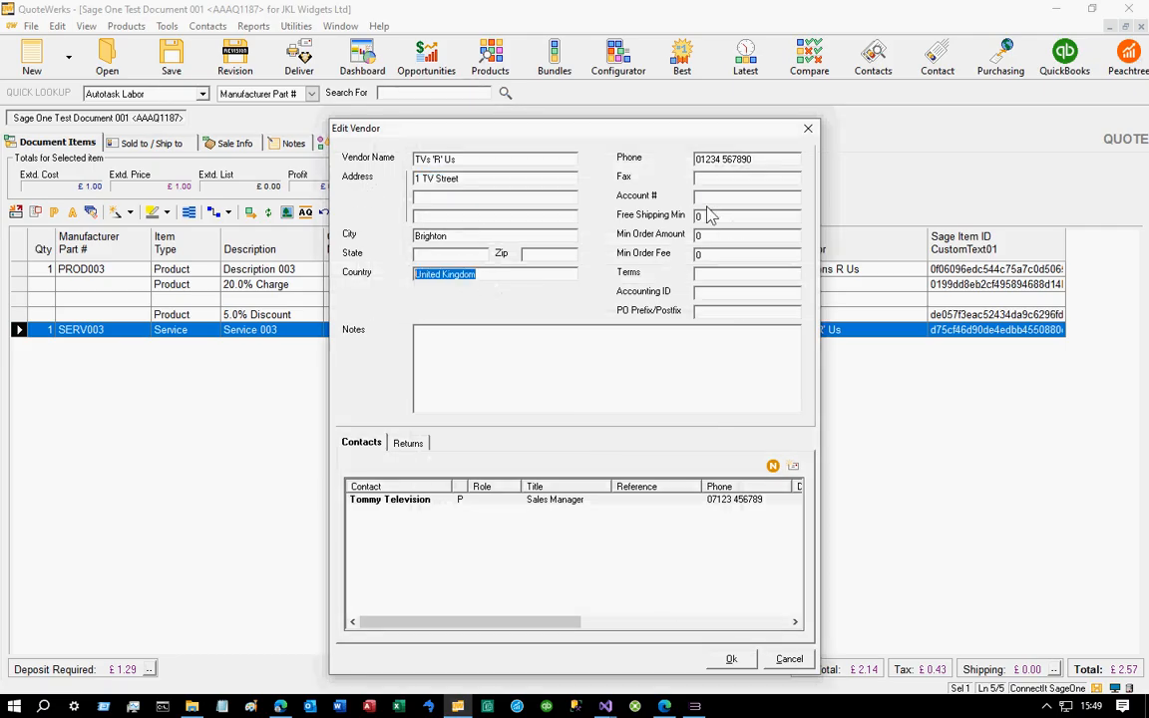
double_click(504, 501)
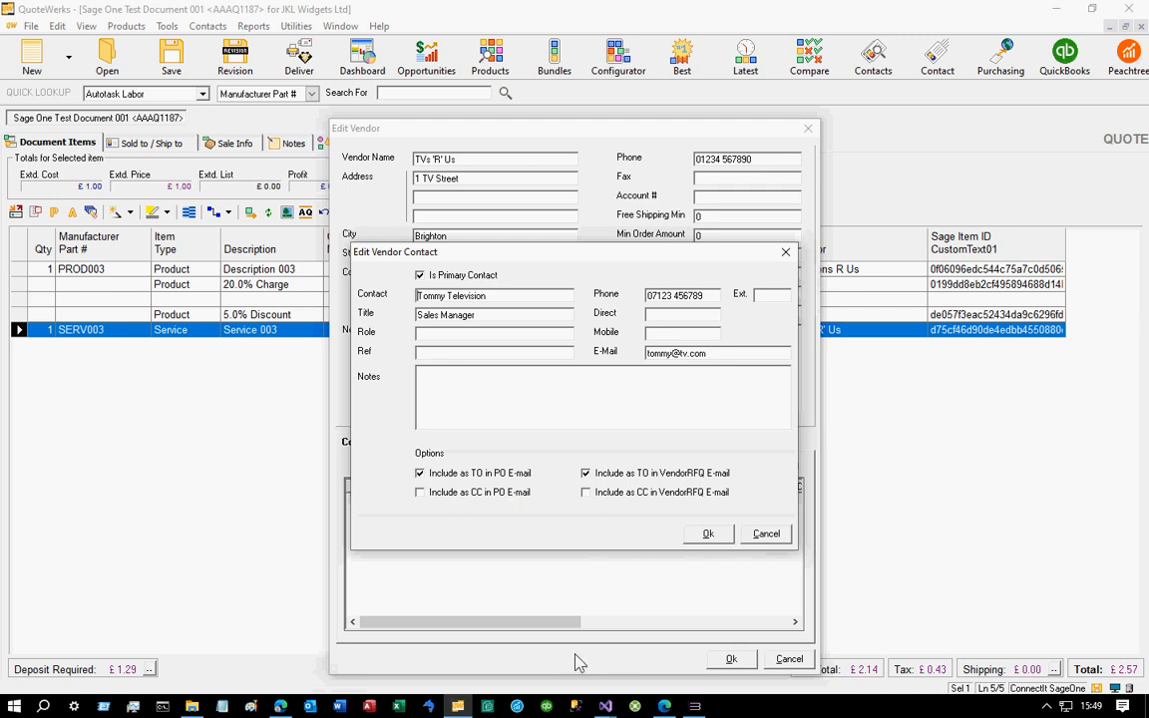
Switch to Sage Accounting in the browser and examine the contacts and addresses of the TVs 'R' Us supplier record
left_click(280, 706)
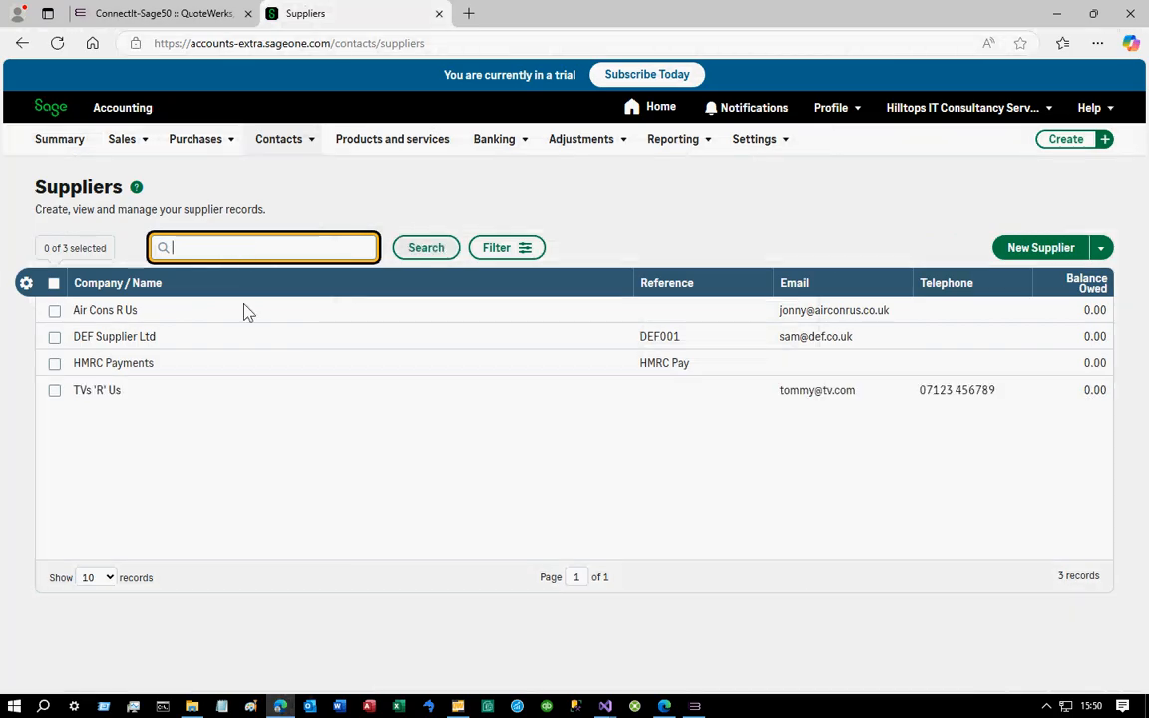
left_click(112, 392)
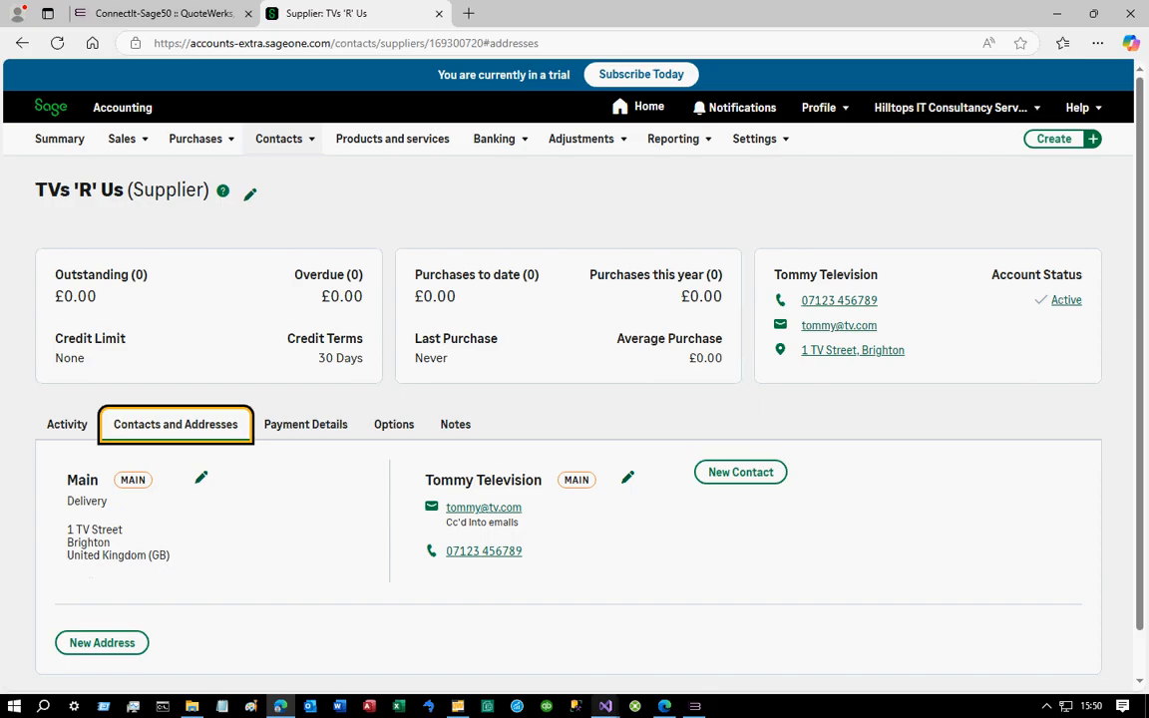
Return to QuoteWerks, check the country of the TVs 'R' Us vendor, and close the vendor windows without saving
left_click(456, 706)
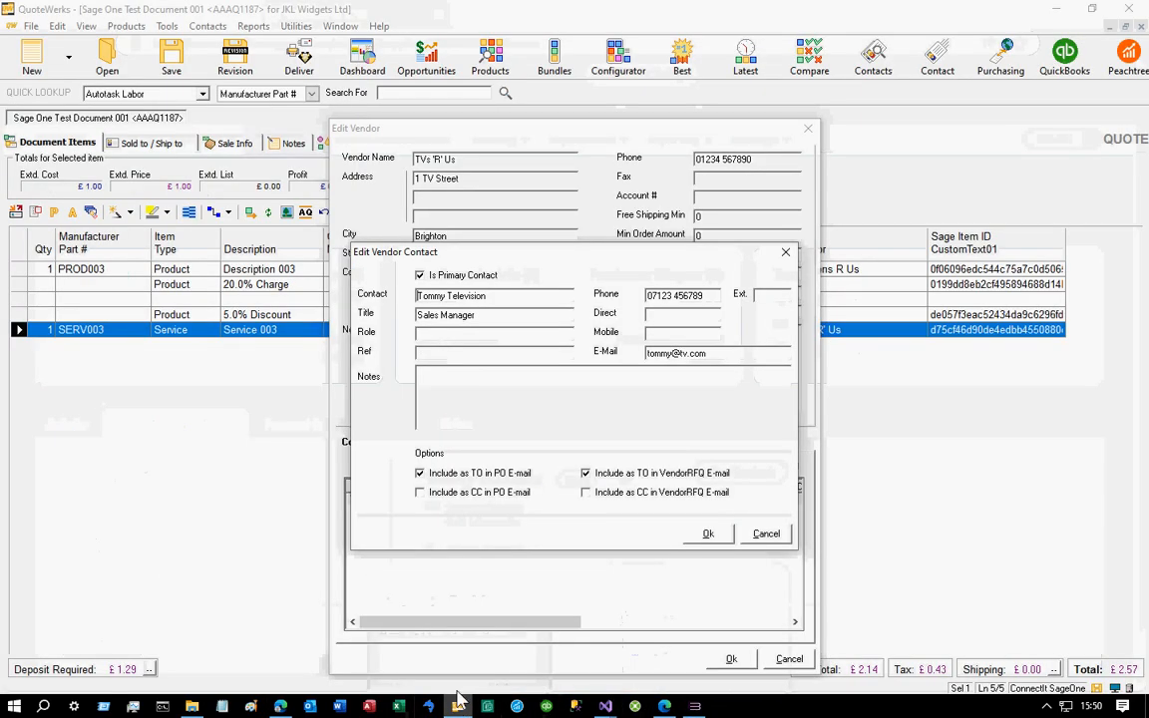
left_click(766, 535)
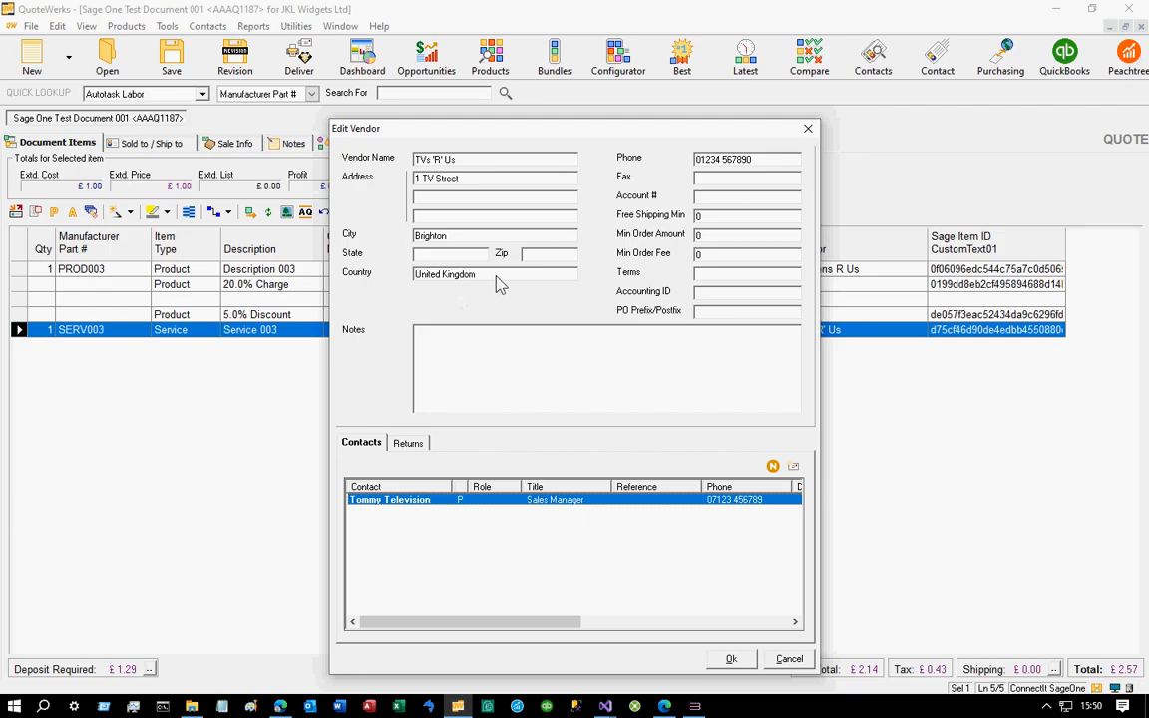
left_click(496, 275)
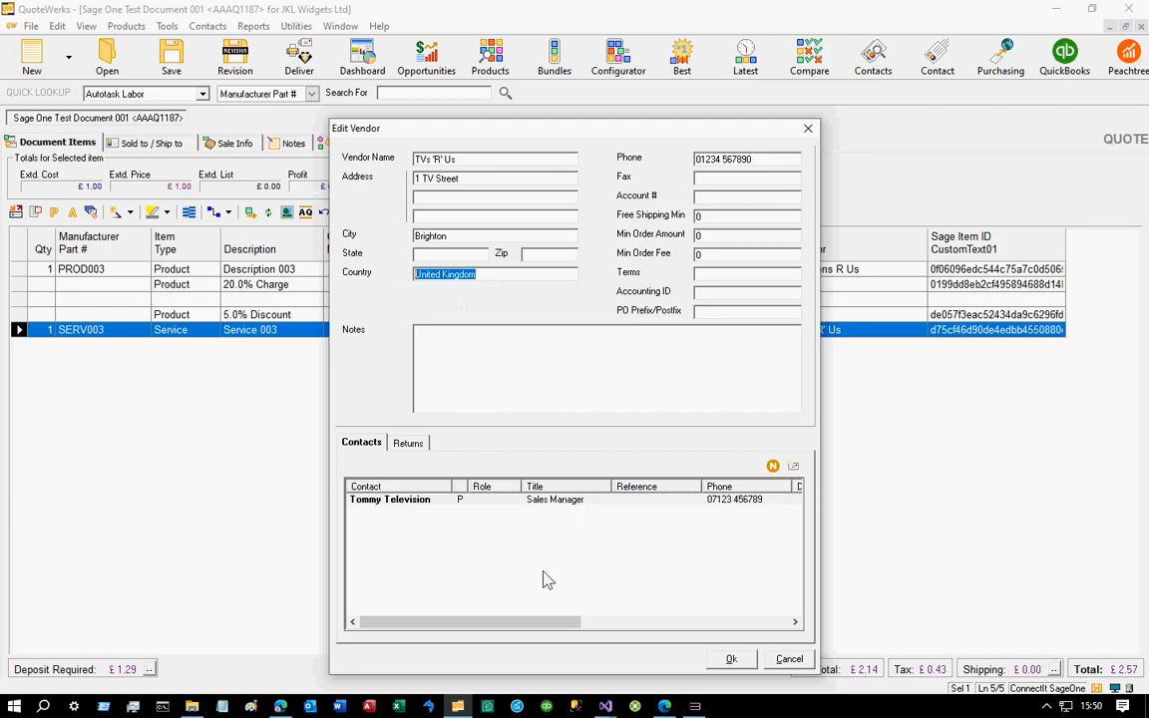
left_click(787, 660)
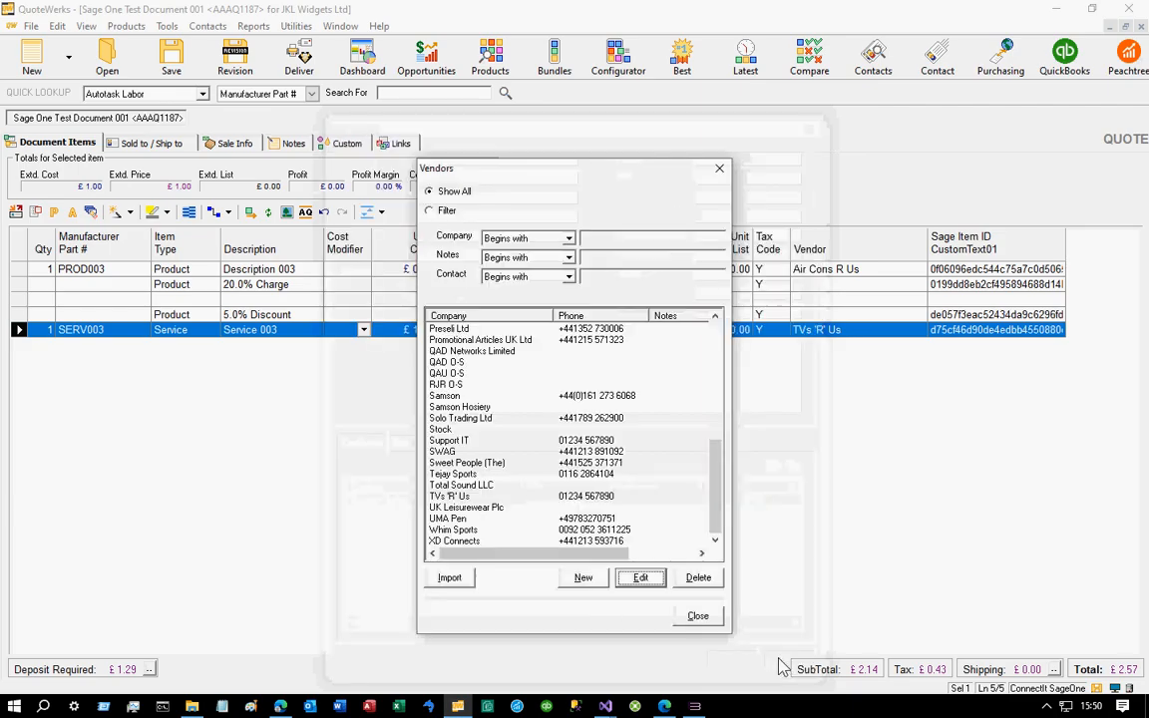
left_click(696, 615)
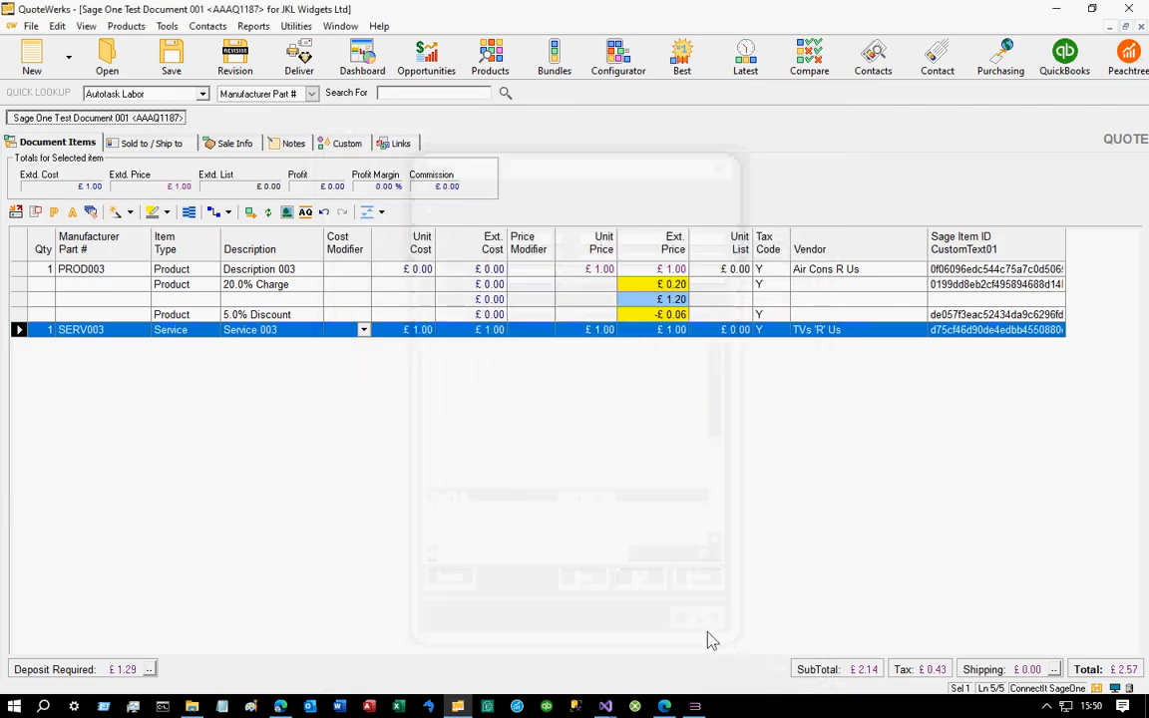
Switch to the ConnectIt User Configuration utility and examine the country code mapping for United Kingdom
left_click(695, 706)
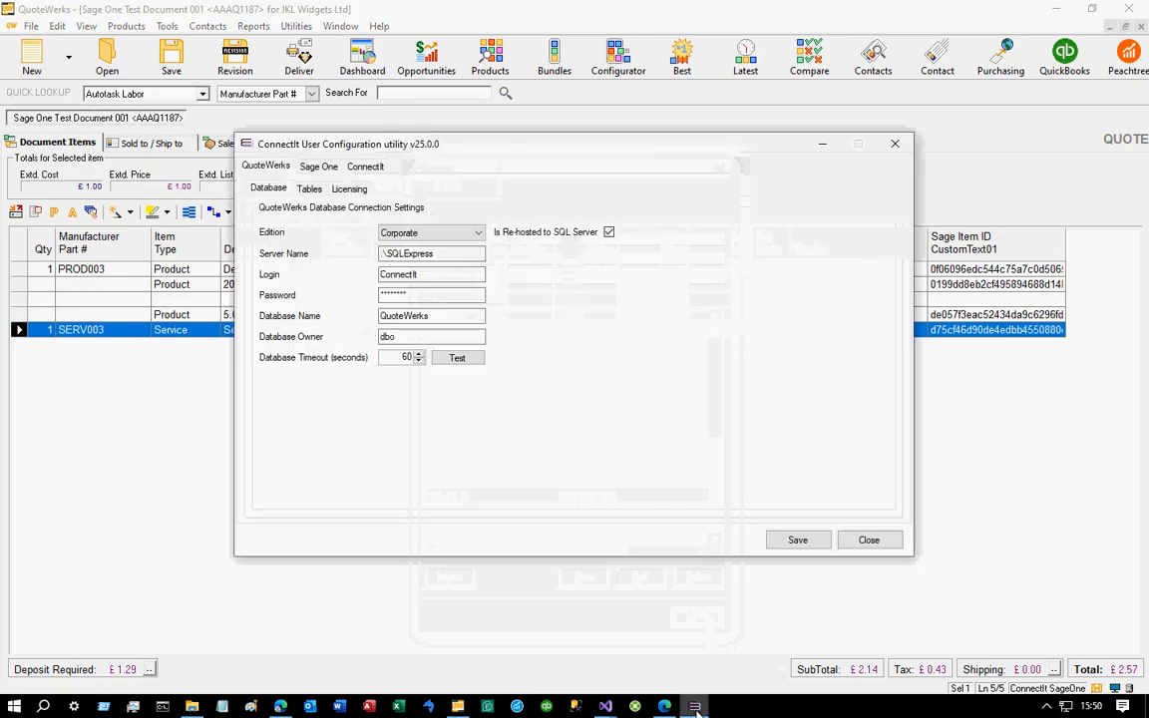
left_click(368, 170)
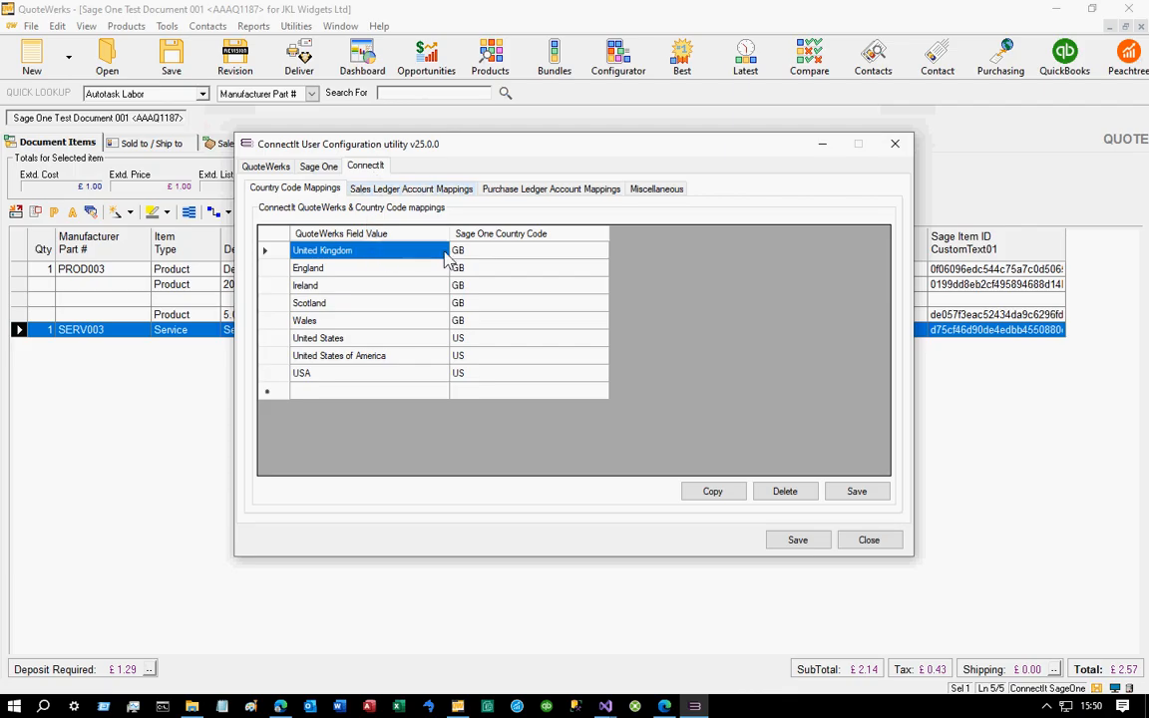
left_click(479, 258)
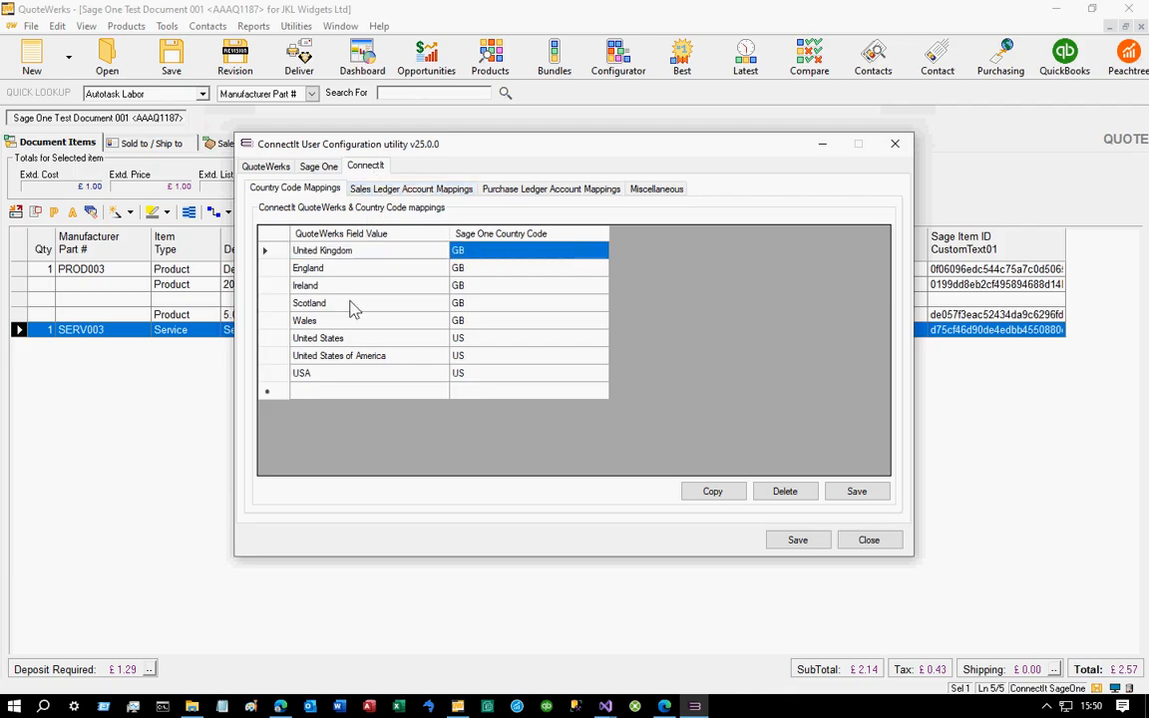
Return to QuoteWerks and create a purchase invoice in Sage One from the selected SERV003 line item
left_click(172, 453)
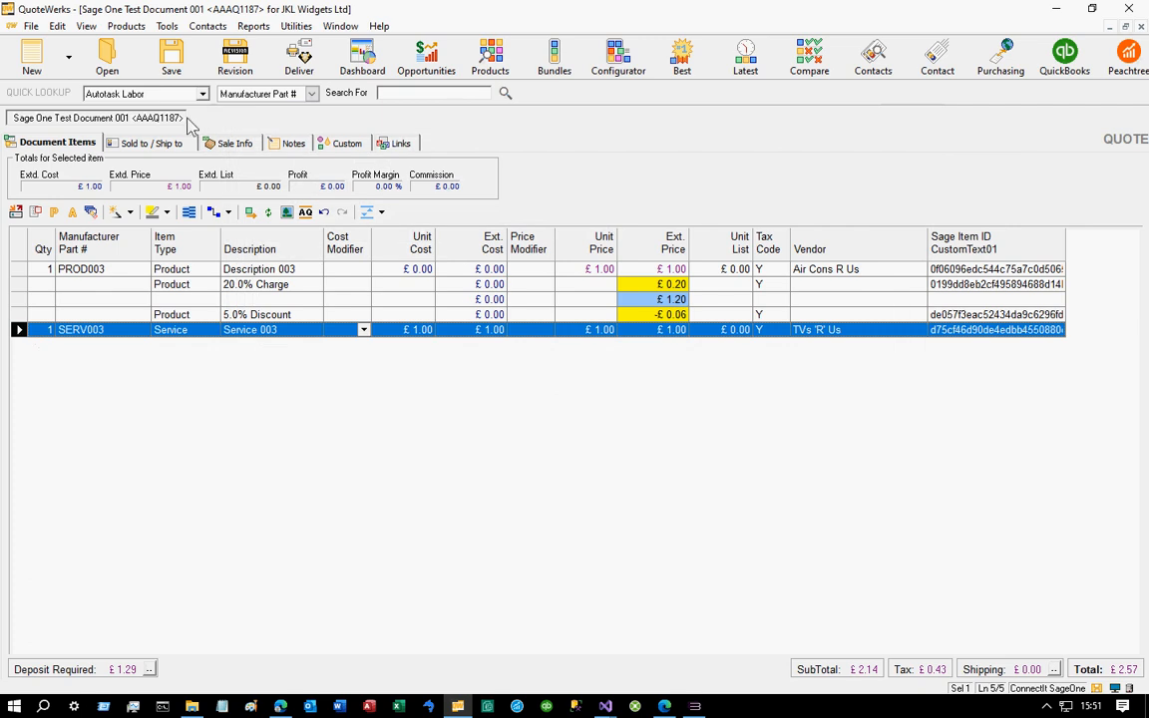
left_click(167, 27)
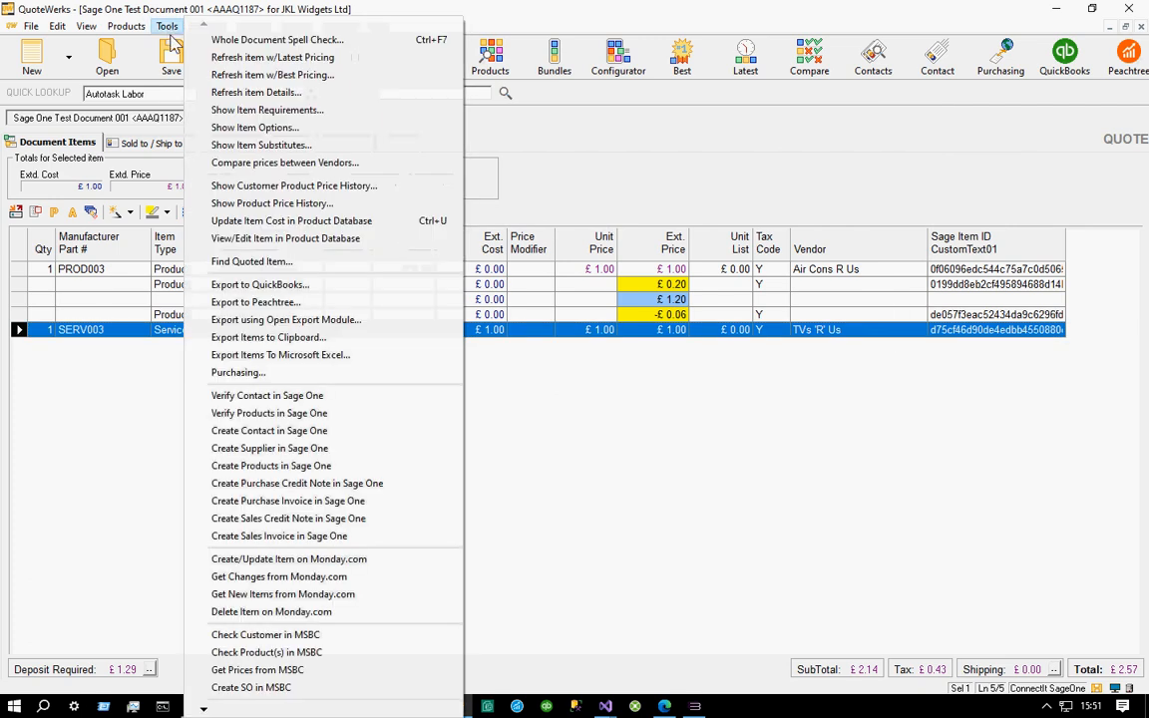
left_click(231, 500)
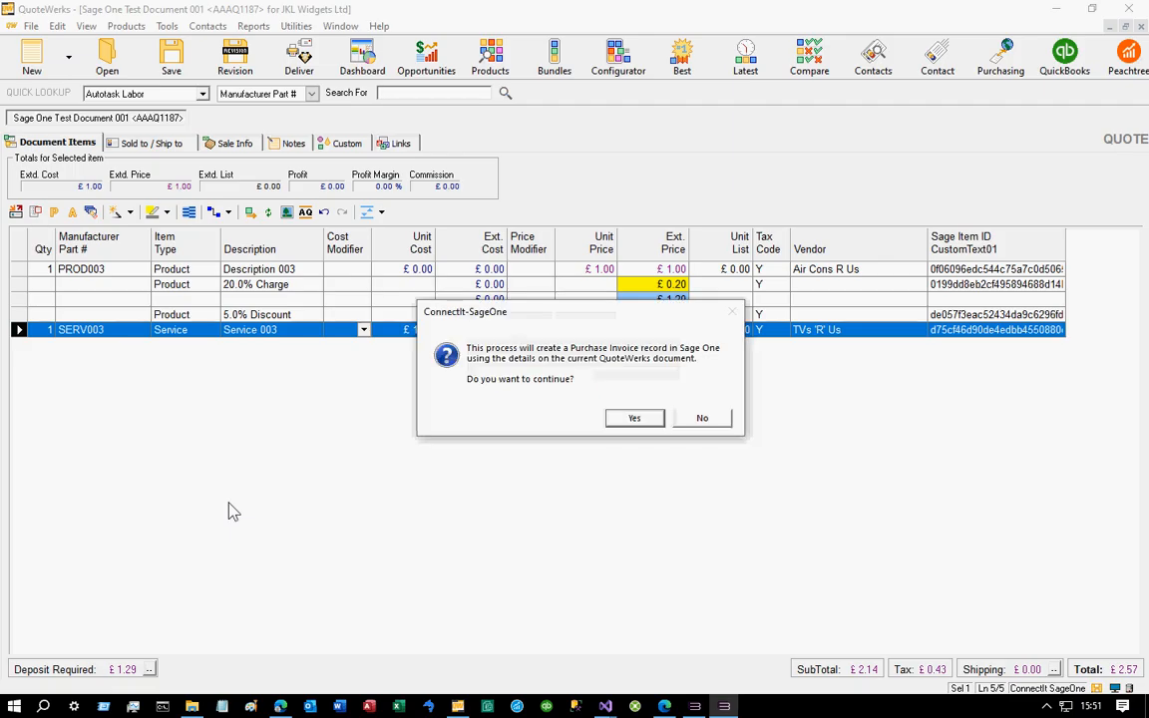
left_click(656, 418)
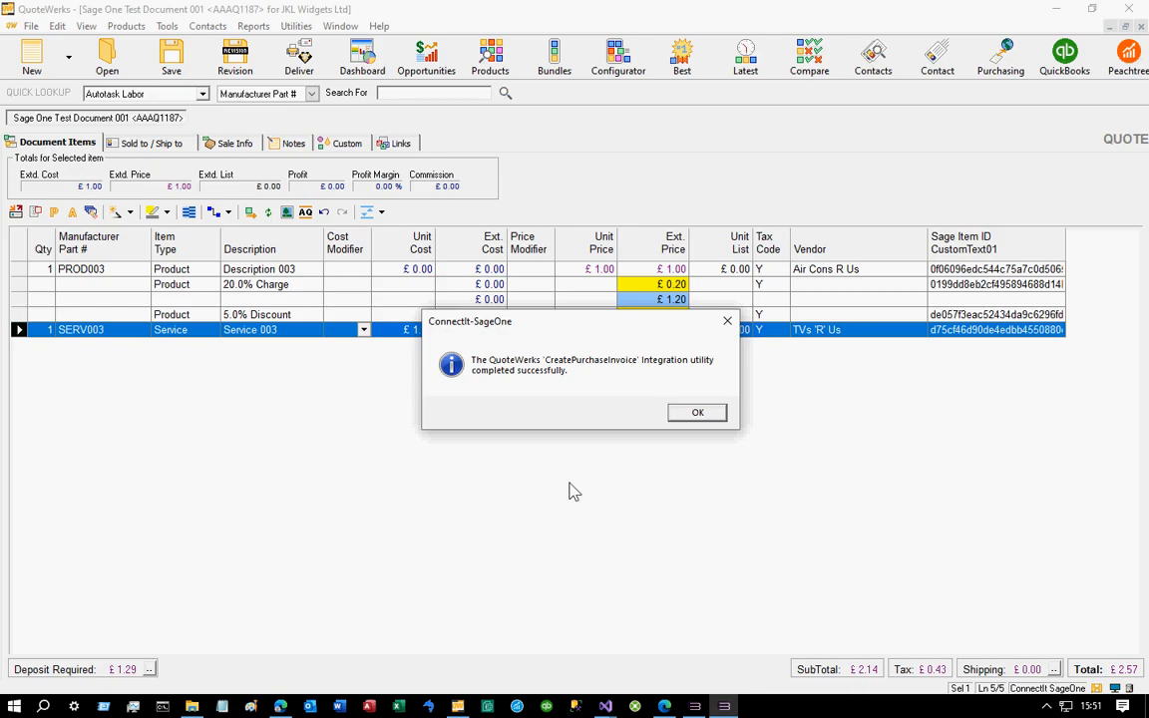
left_click(706, 415)
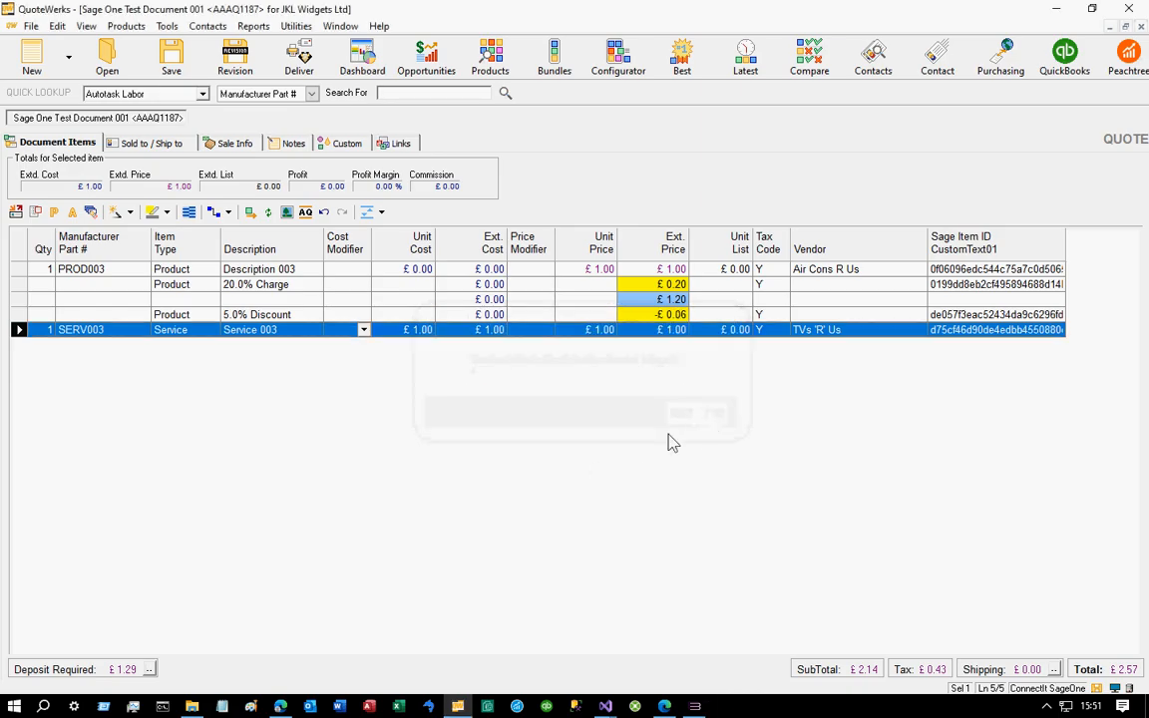
Switch to Sage Accounting, view the TVs 'R' Us purchase invoice, and open it for editing to inspect its line details
left_click(280, 706)
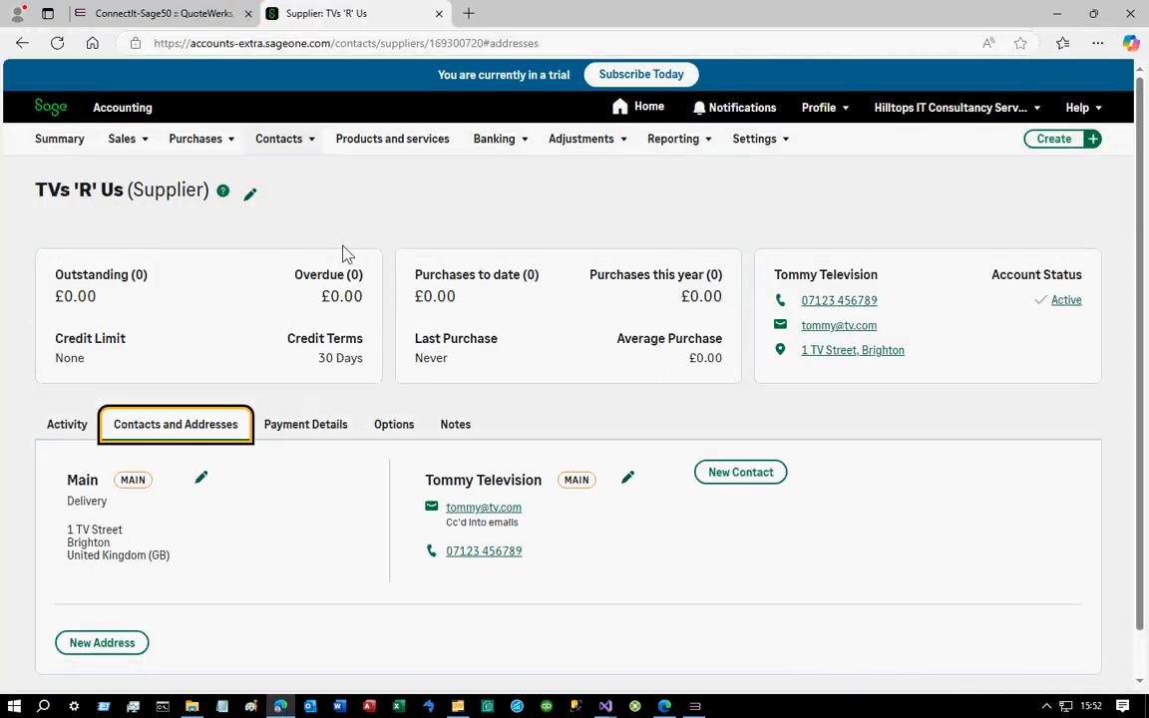
mouse_move(210, 149)
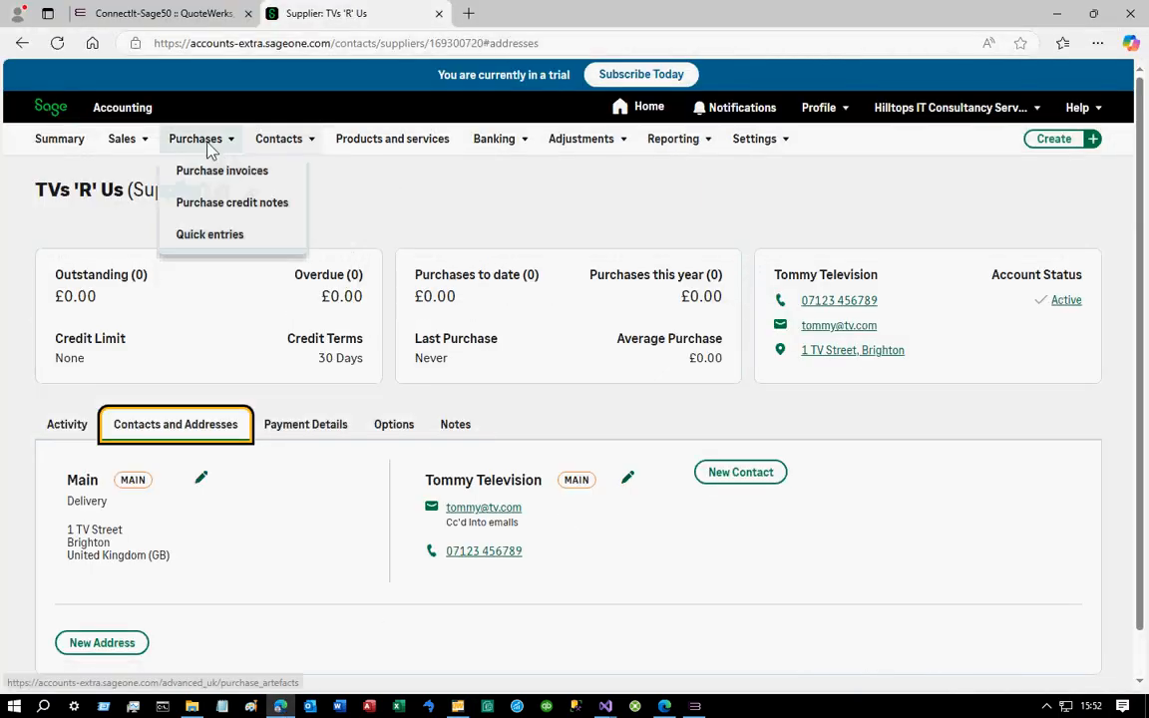
left_click(207, 178)
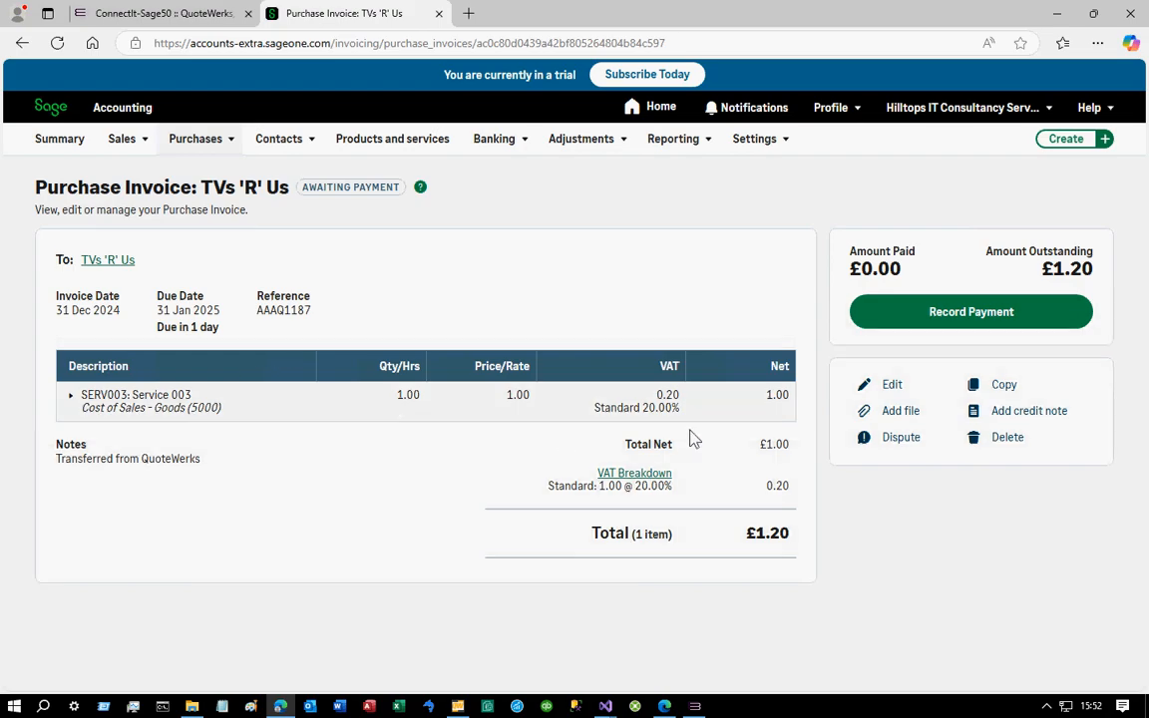
left_click(892, 386)
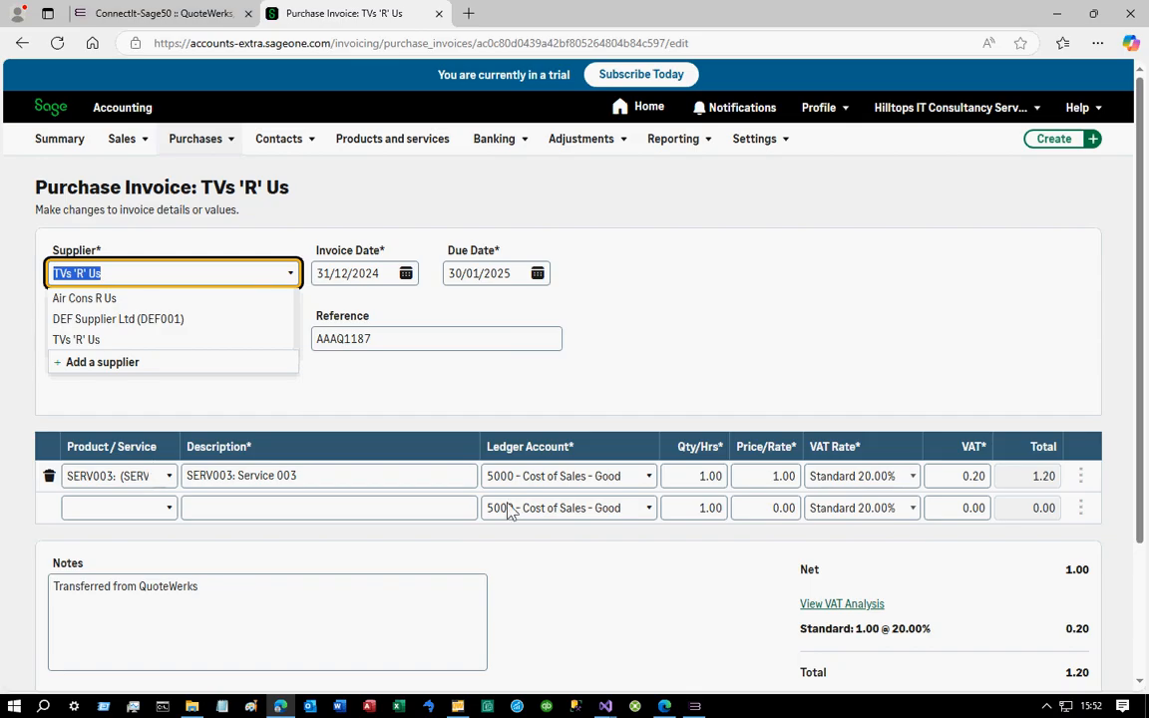
Switch to the ConnectIt User Configuration utility and examine the QuoteWerks vendor and document item field settings, including product code, description and unit cost
left_click(694, 706)
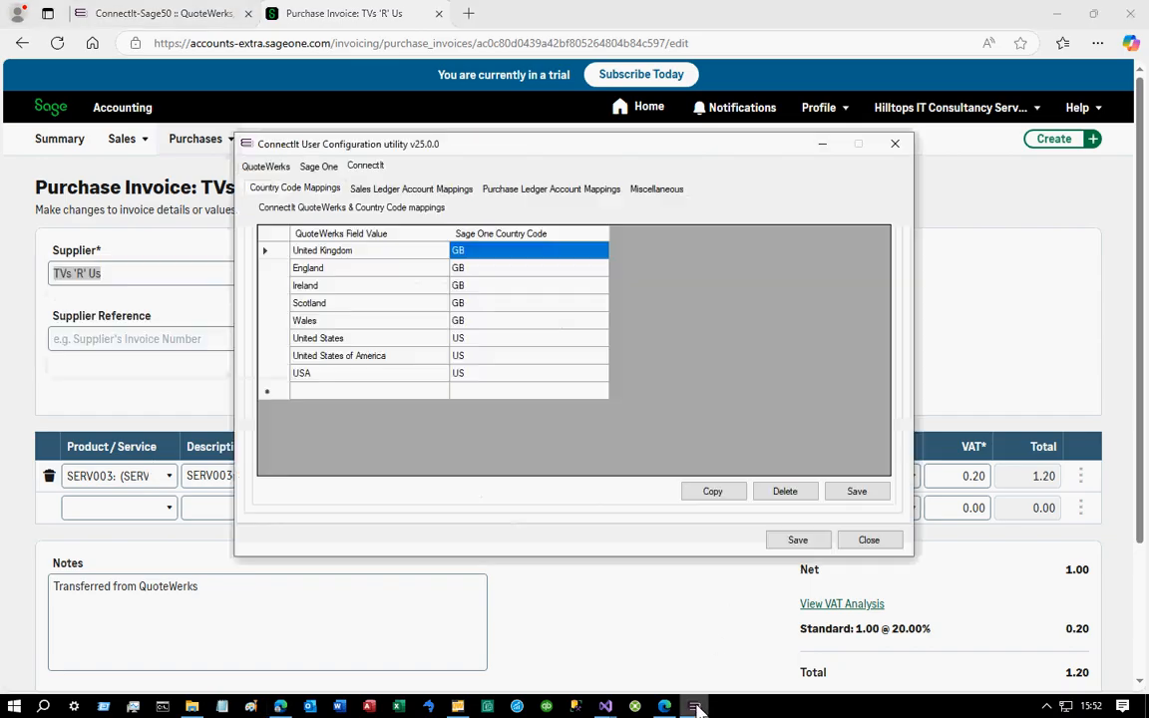
left_click(307, 165)
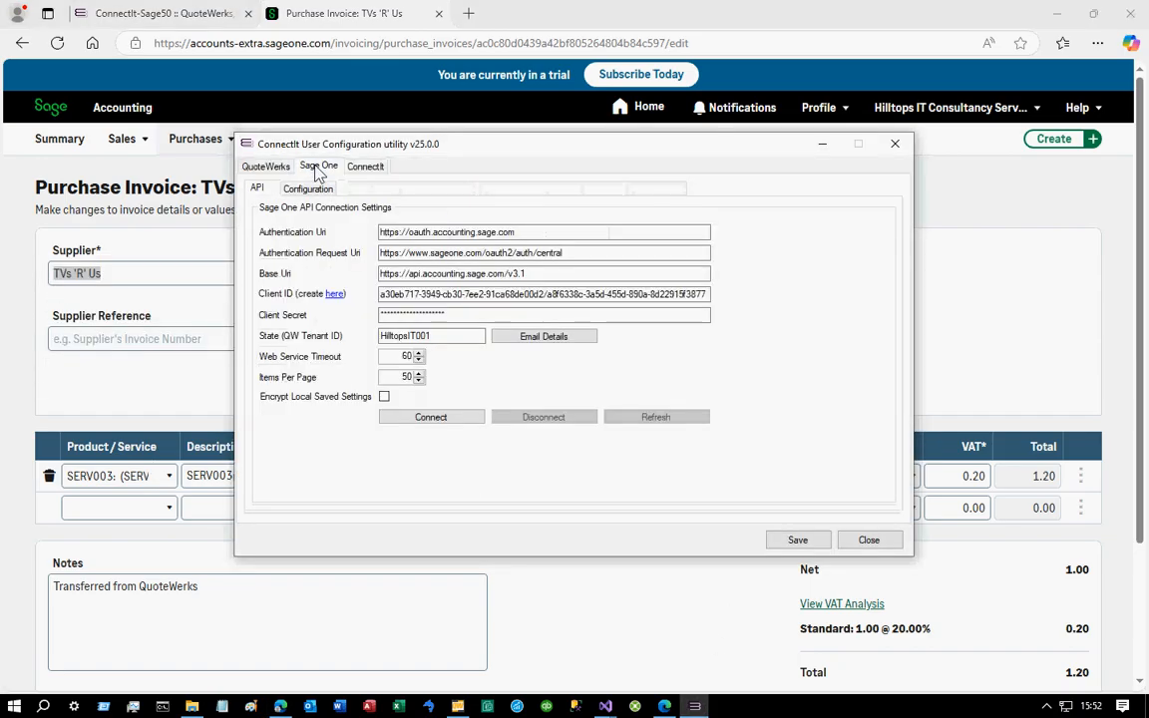
left_click(274, 167)
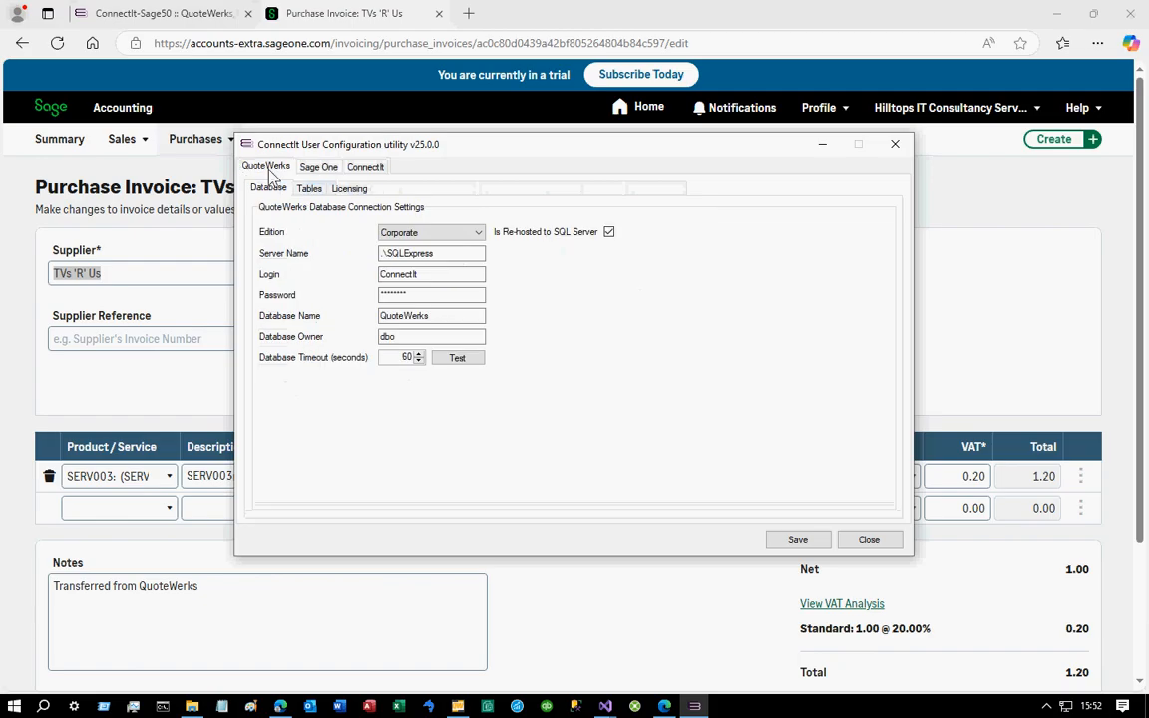
left_click(309, 190)
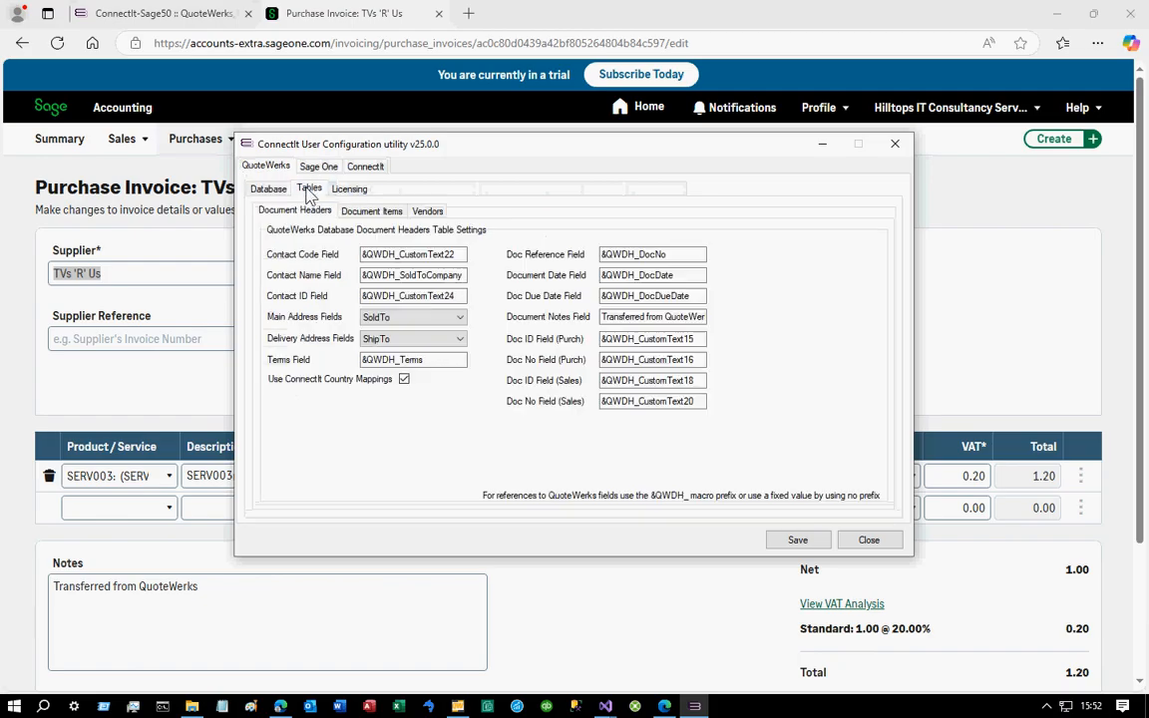
left_click(427, 211)
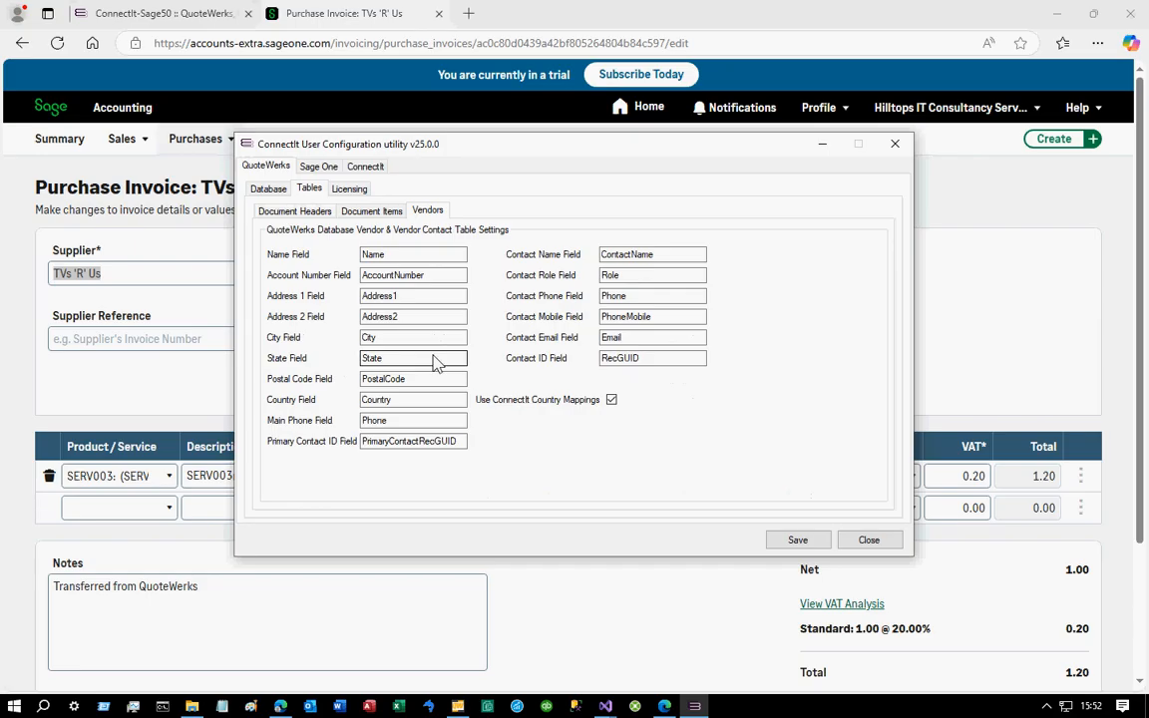
left_click(377, 212)
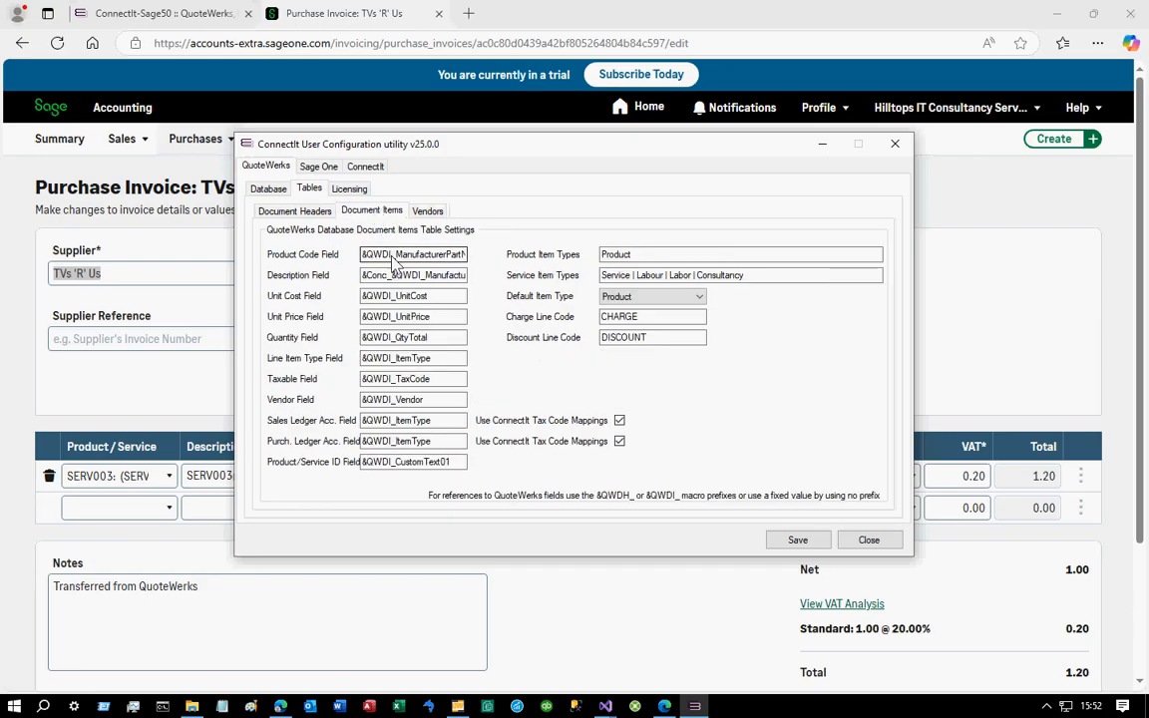
left_click_drag(424, 253, 313, 279)
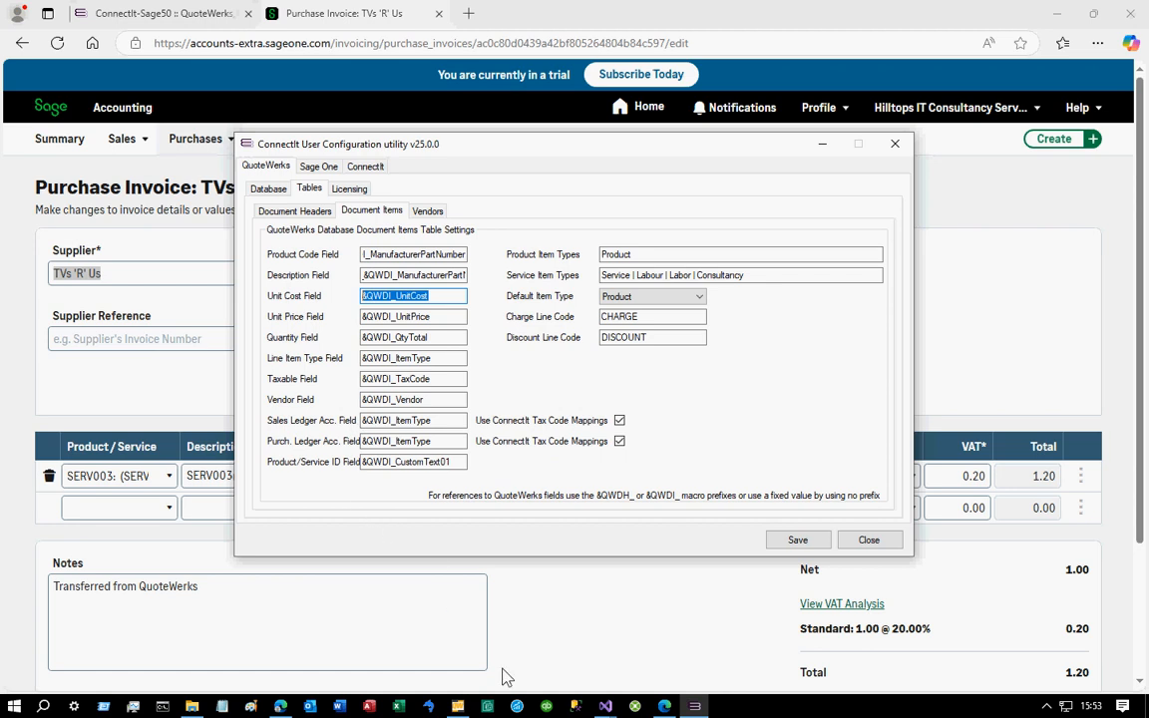
Switch to the ConnectIt-SageOne product page in the browser, highlight its phone contact details, and open the site's Contact Us page
left_click(282, 706)
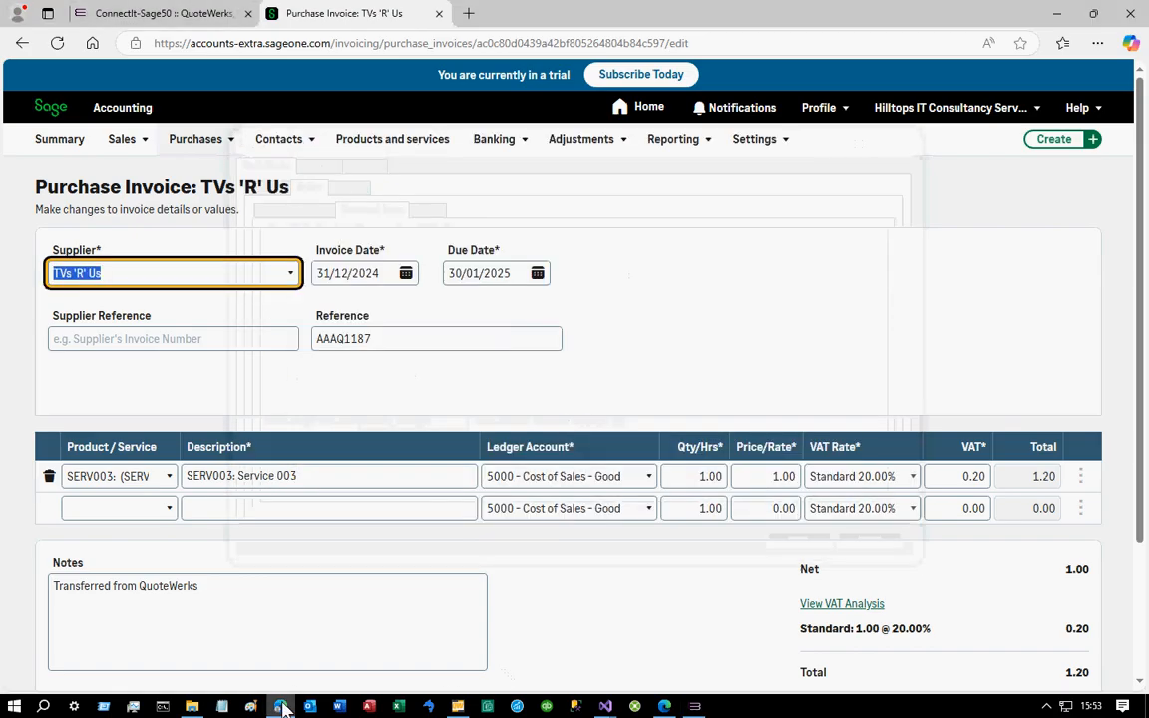
left_click(171, 16)
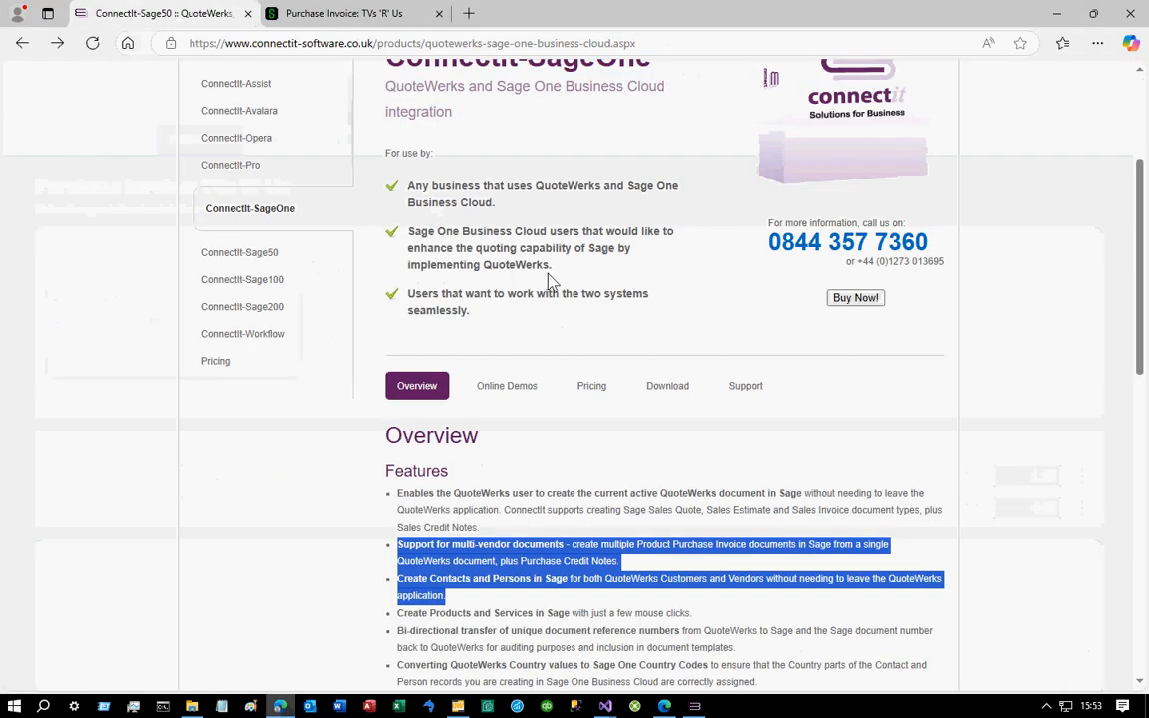
scroll(643, 333, "up", 3)
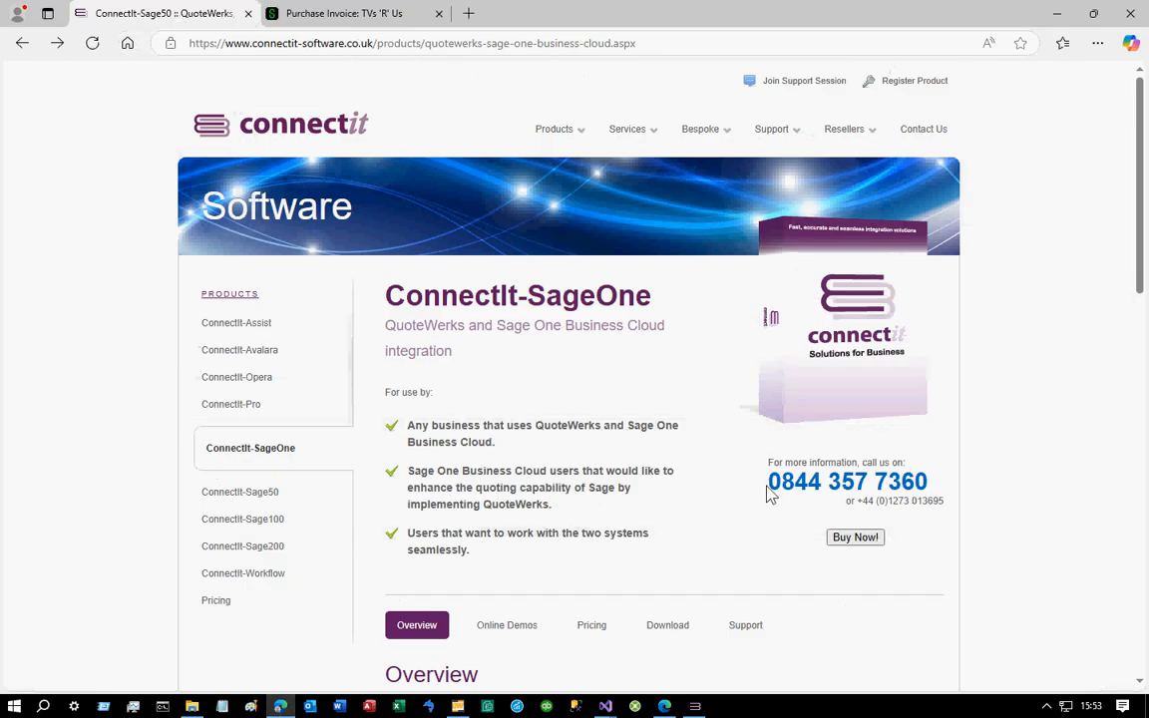
left_click_drag(771, 495, 862, 500)
left_click(945, 508)
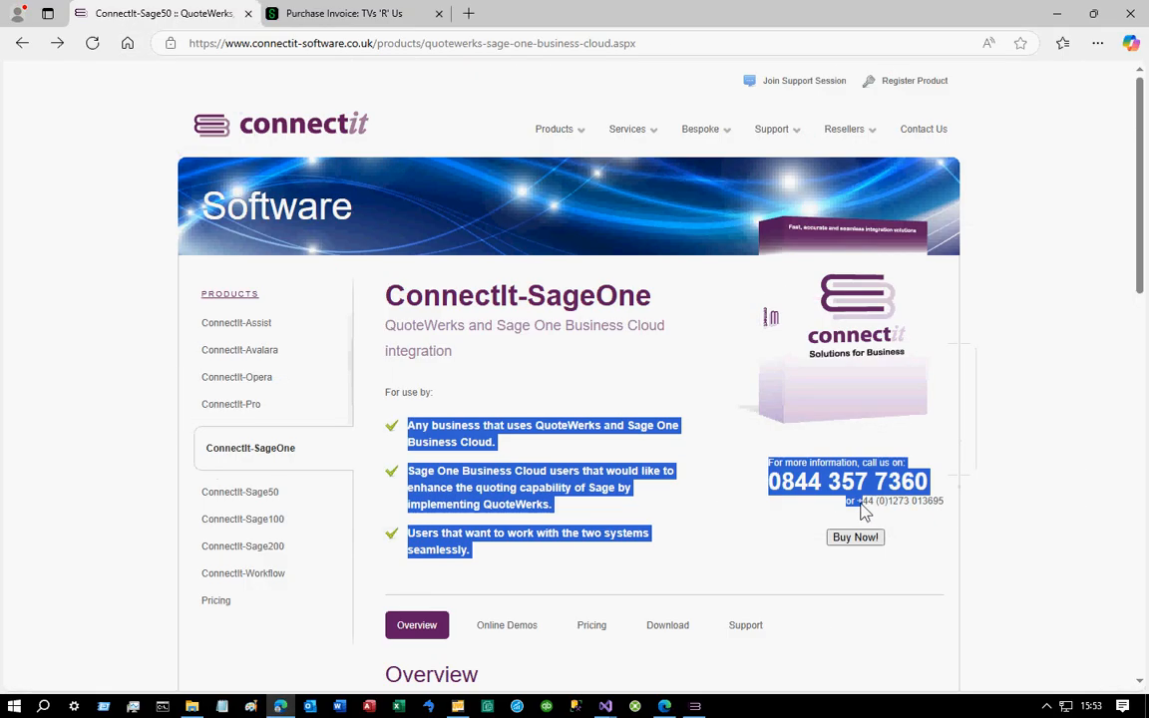
left_click(923, 135)
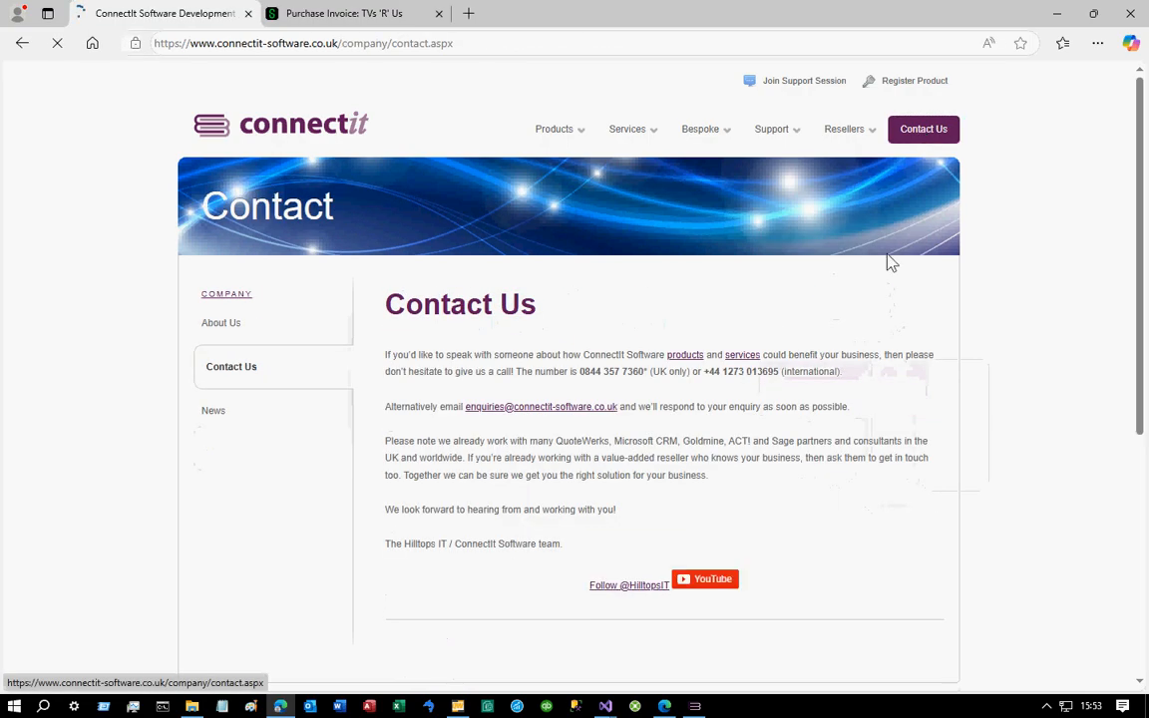